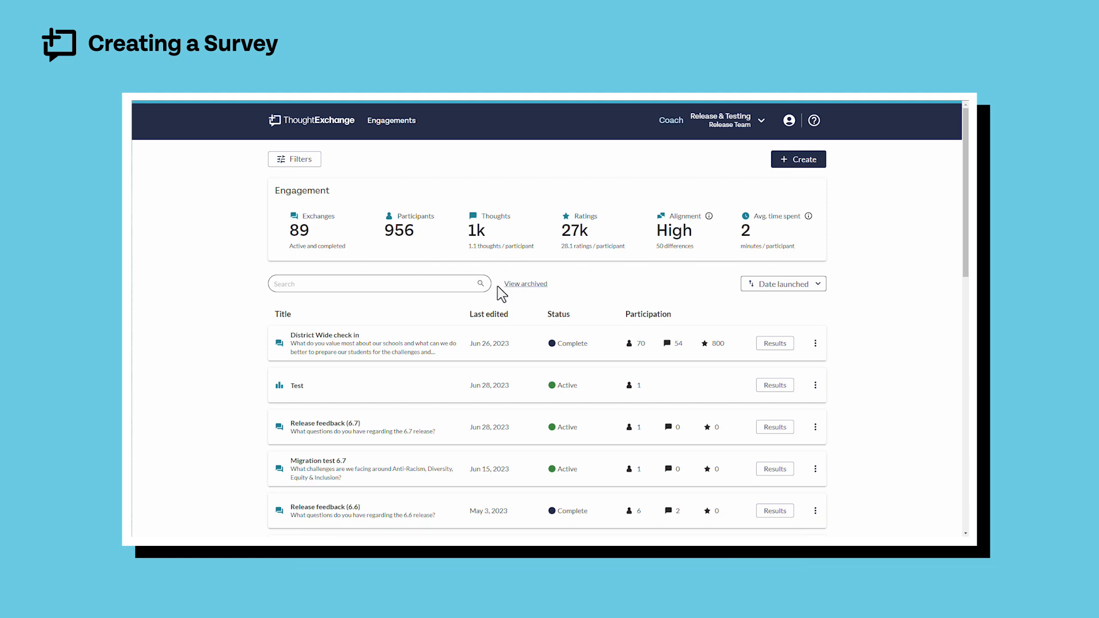
Start creating a new engagement of the Survey type.
mouse_move(585, 241)
click(795, 166)
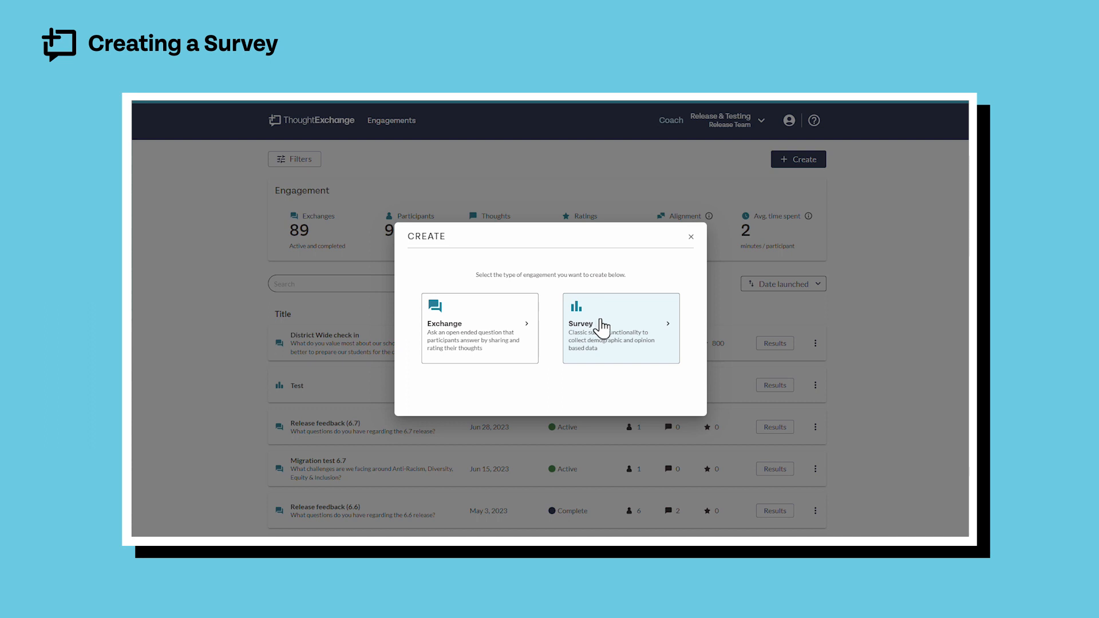
click(600, 320)
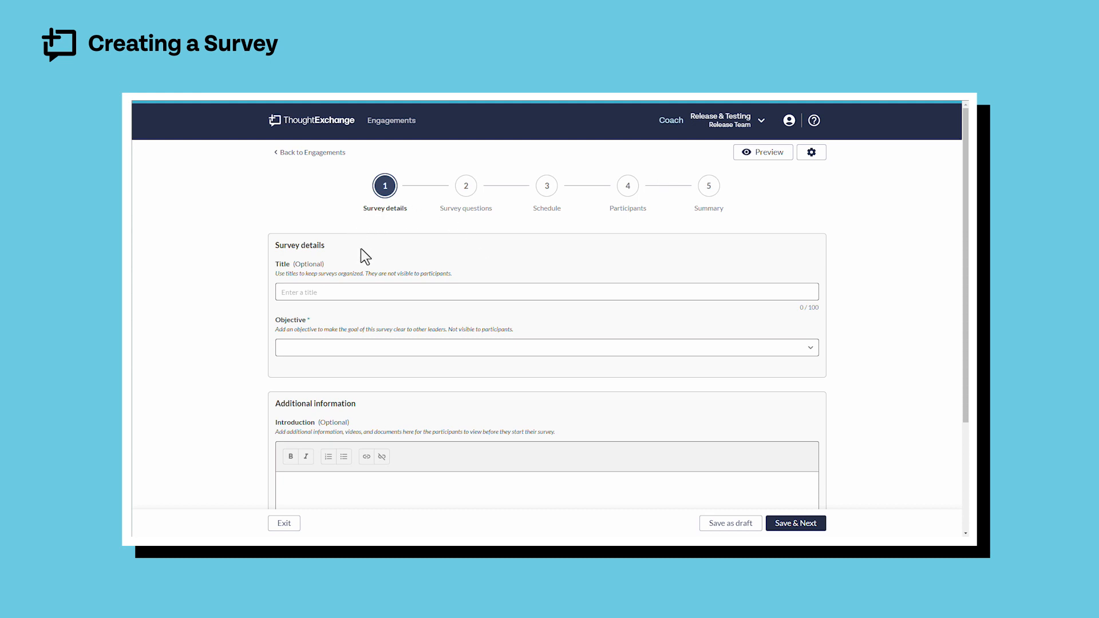
Examine the title, objective, introduction and attachment options available for the survey details.
scroll(493, 285, down, 1)
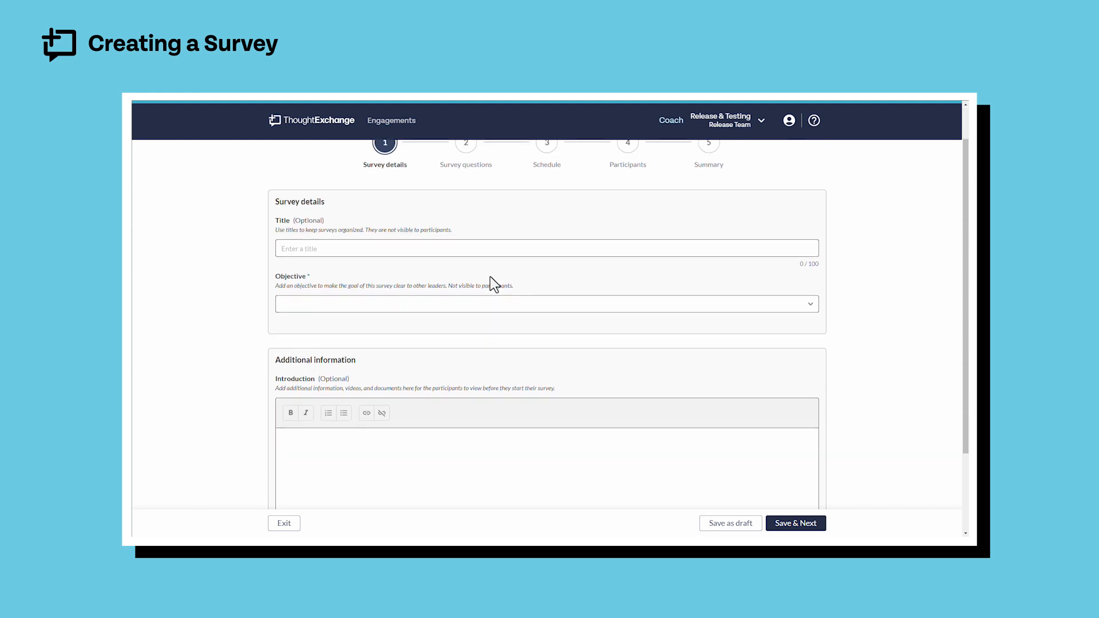
scroll(493, 284, up, 1)
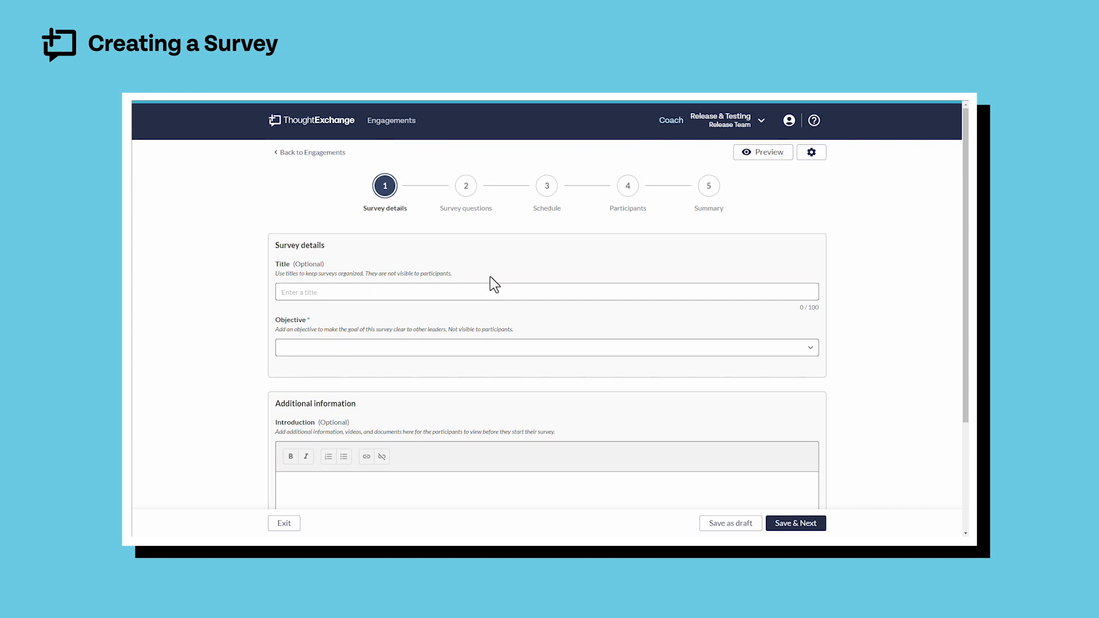
click(394, 284)
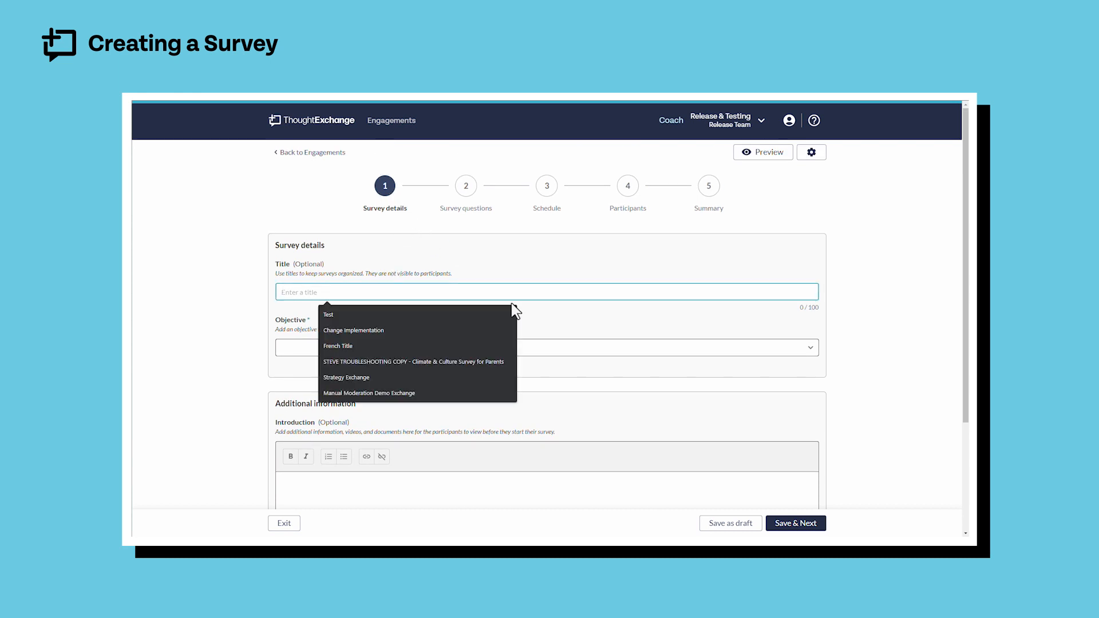
click(557, 347)
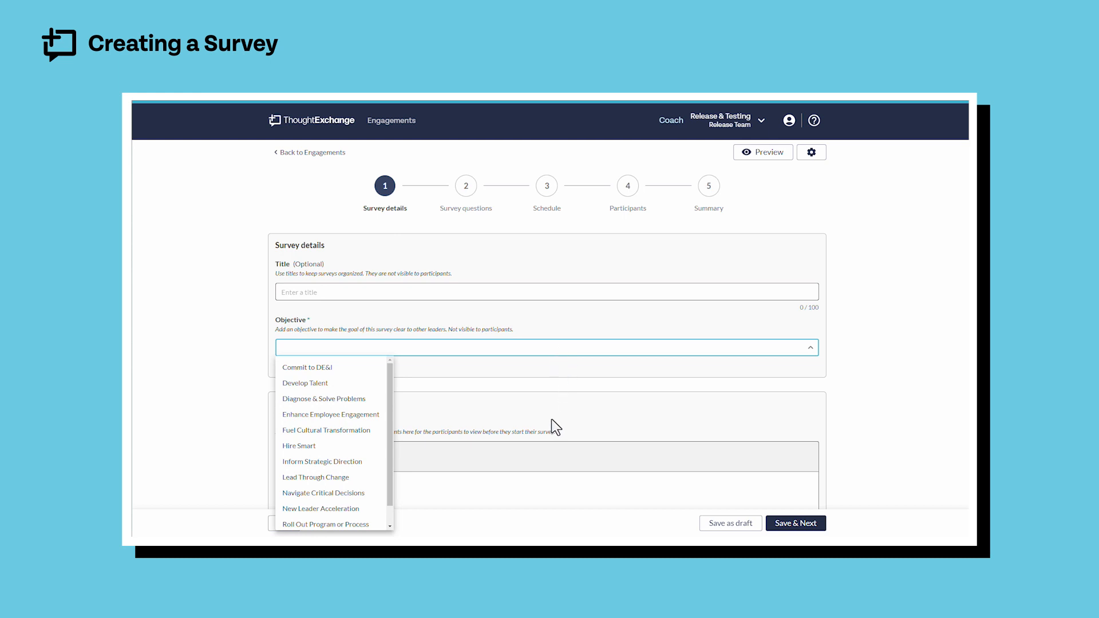
click(547, 452)
scroll(557, 433, down, 2)
click(553, 435)
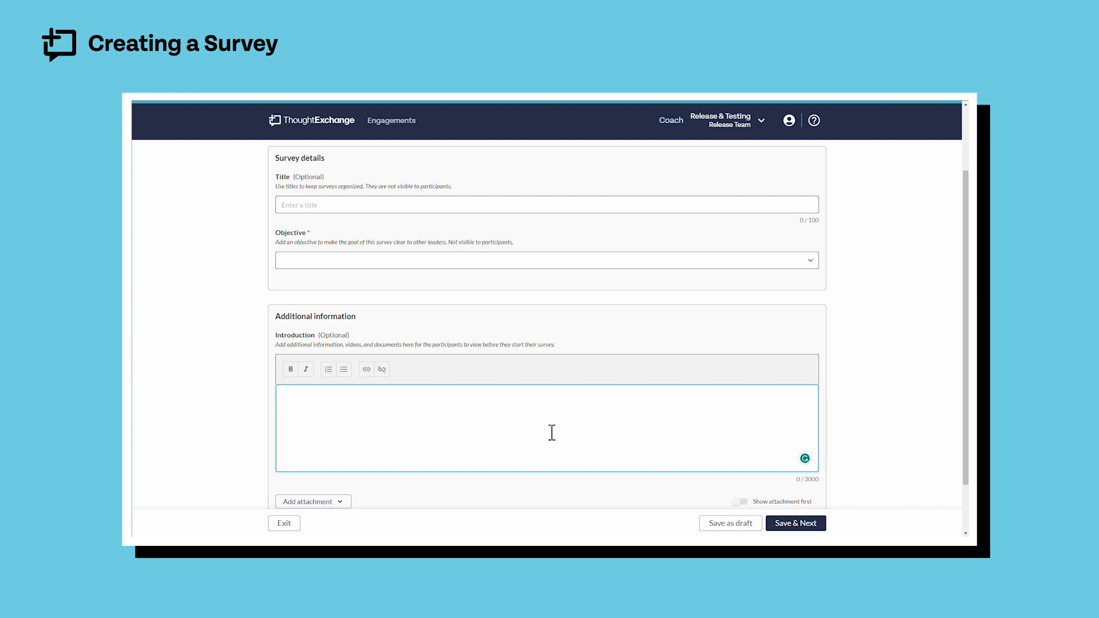
scroll(475, 398, down, 1)
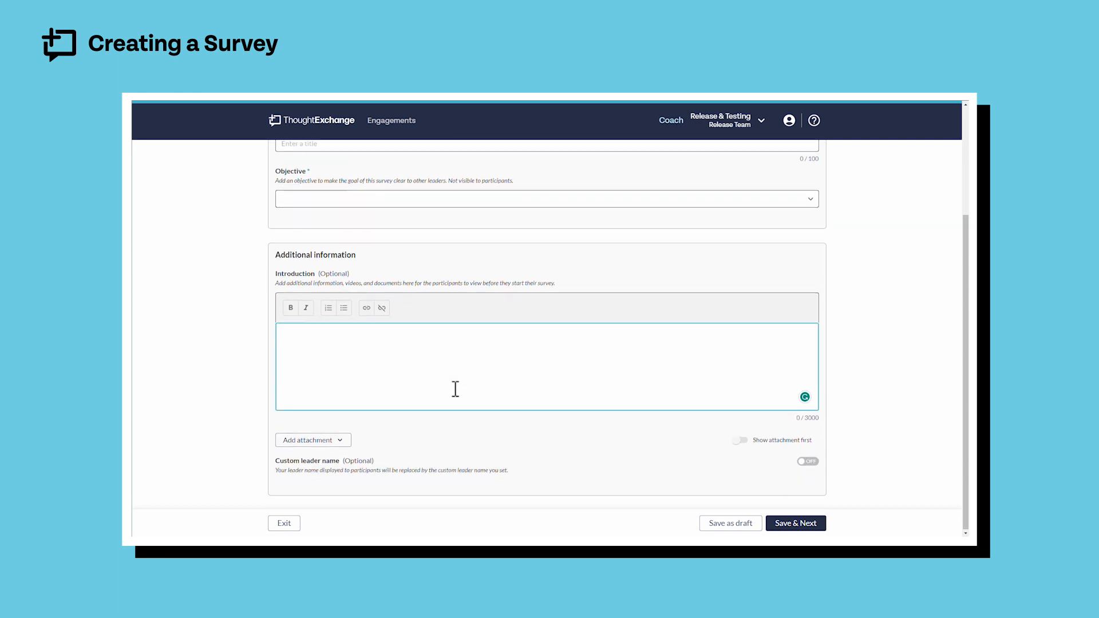
click(330, 440)
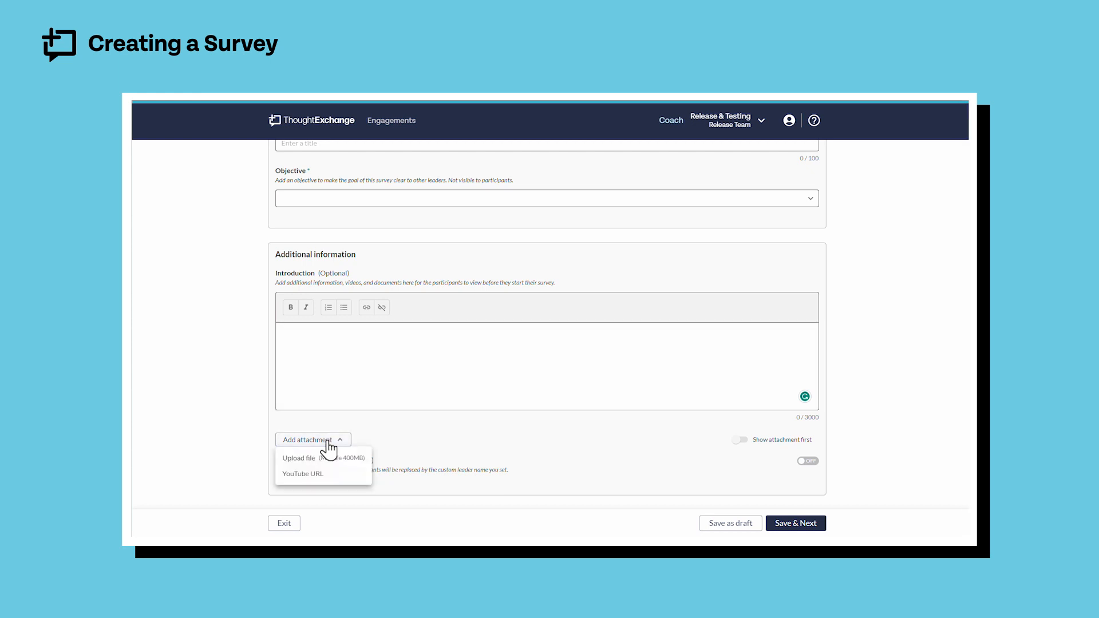
click(740, 438)
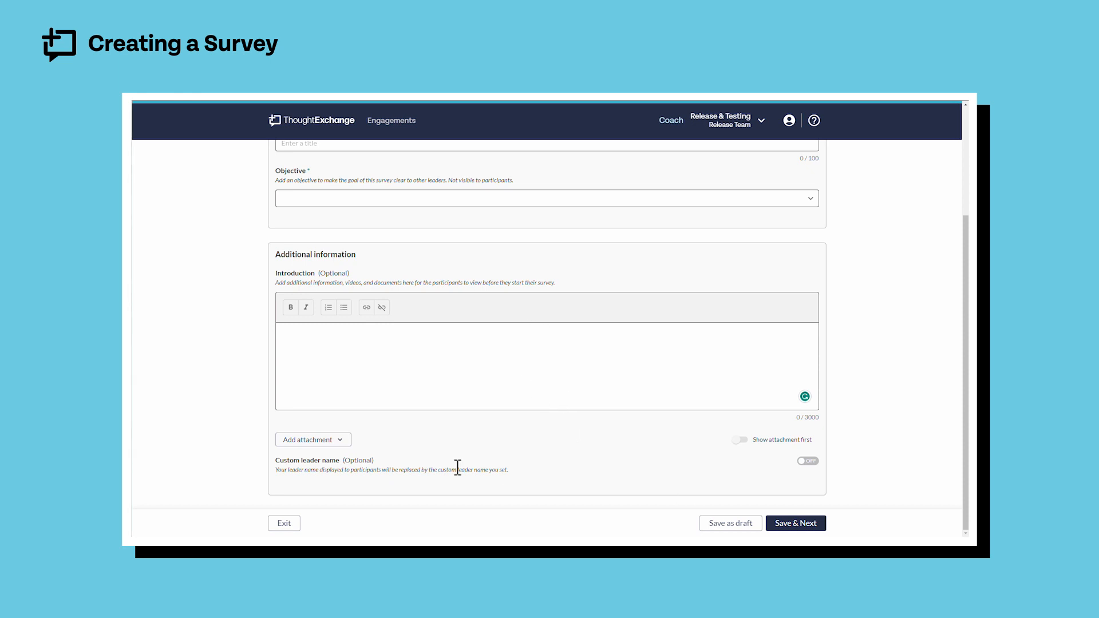
Complete the survey details with title Demonstration Survey, objective Inform Strategic Direction, introduction "This is my introduction" and custom leader name People Team, and save them.
click(807, 461)
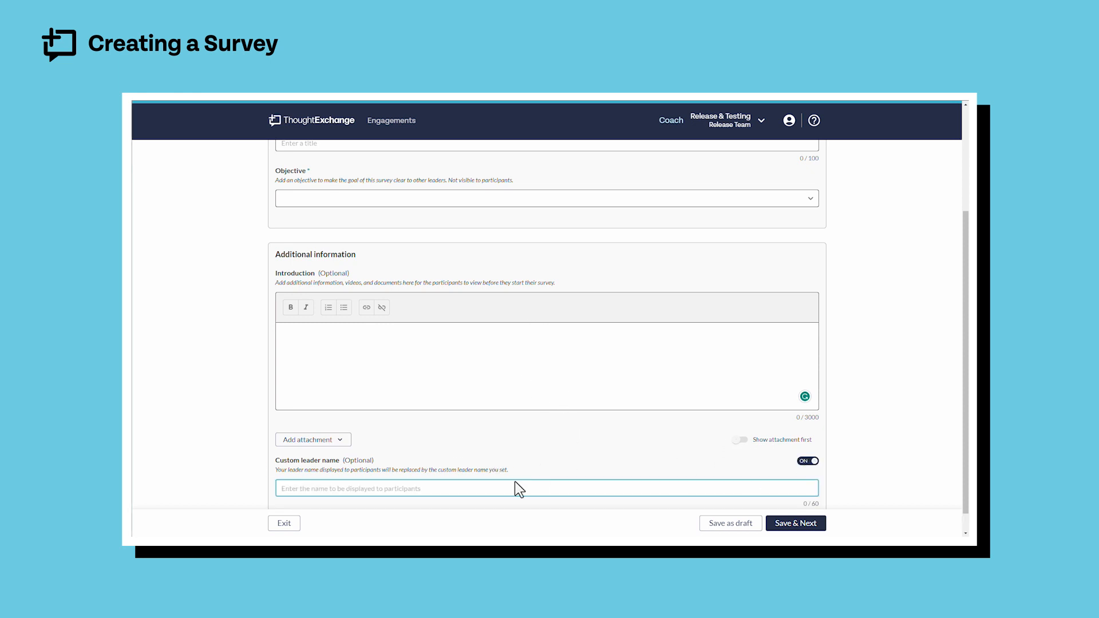
click(410, 494)
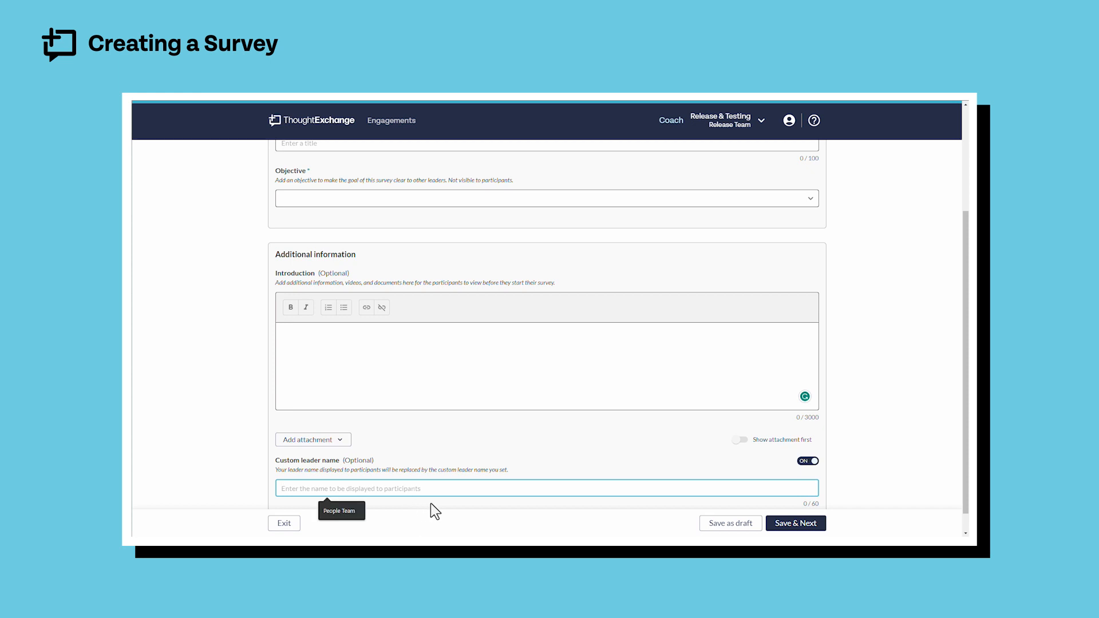
click(476, 530)
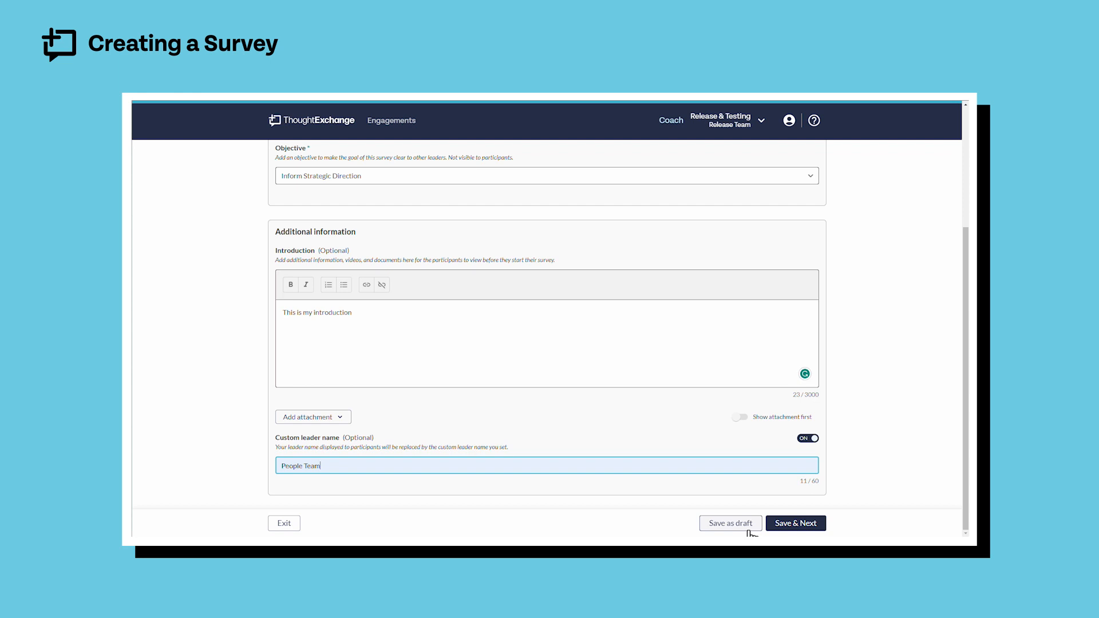
click(789, 524)
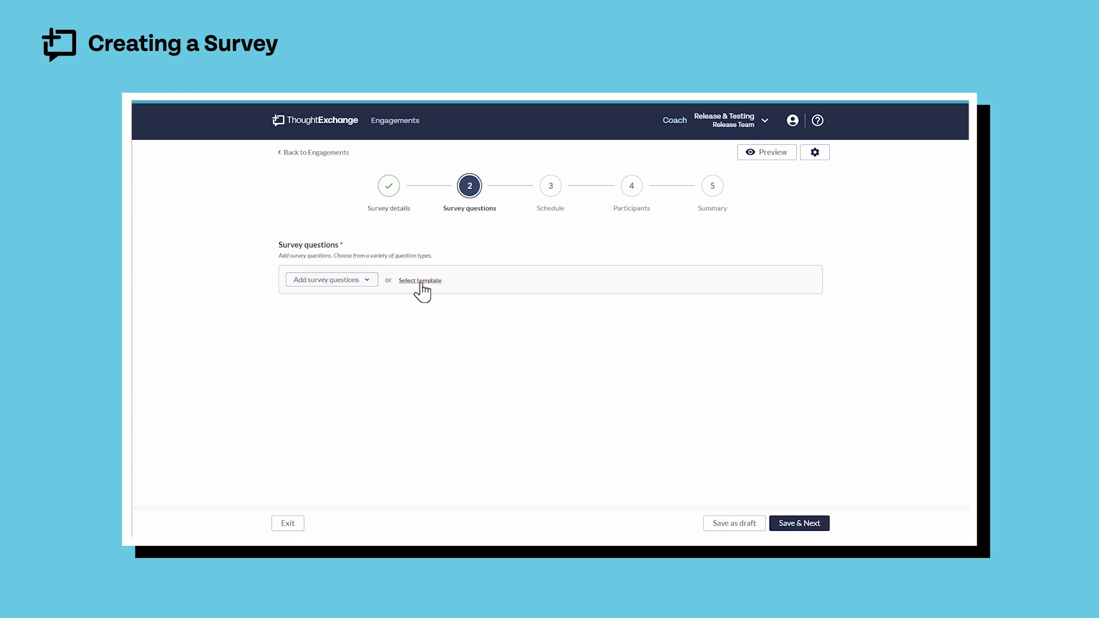
Add multiple-choice questions on work location and length of employment plus a comment-box question on improving the office environment, and save them.
click(350, 280)
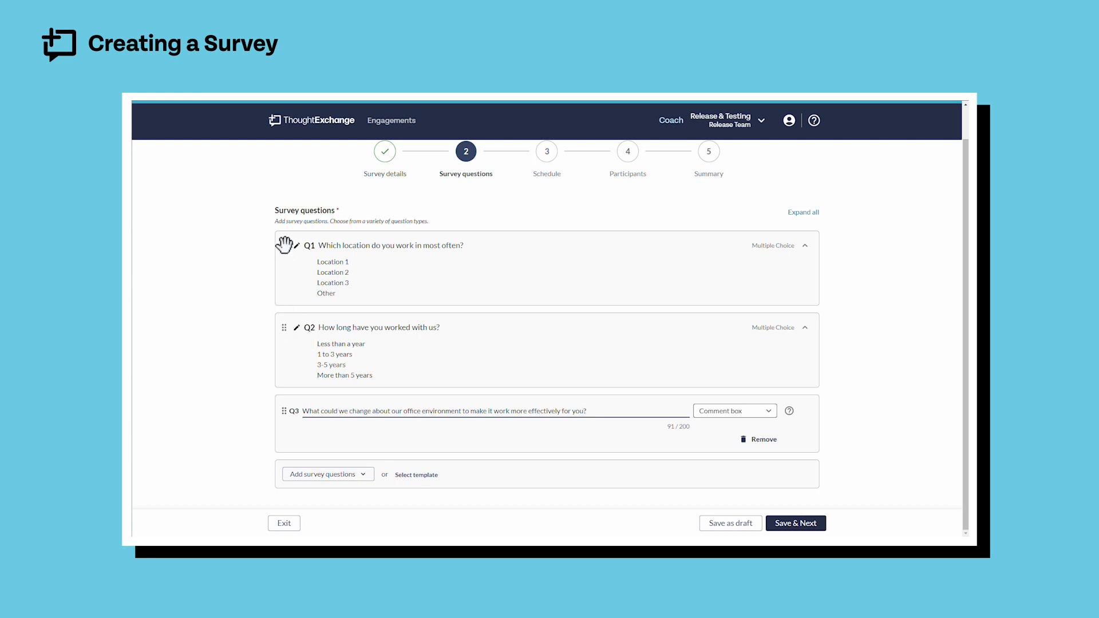
mouse_move(284, 247)
mouse_down()
mouse_move(283, 334)
mouse_move(285, 258)
mouse_up()
click(799, 526)
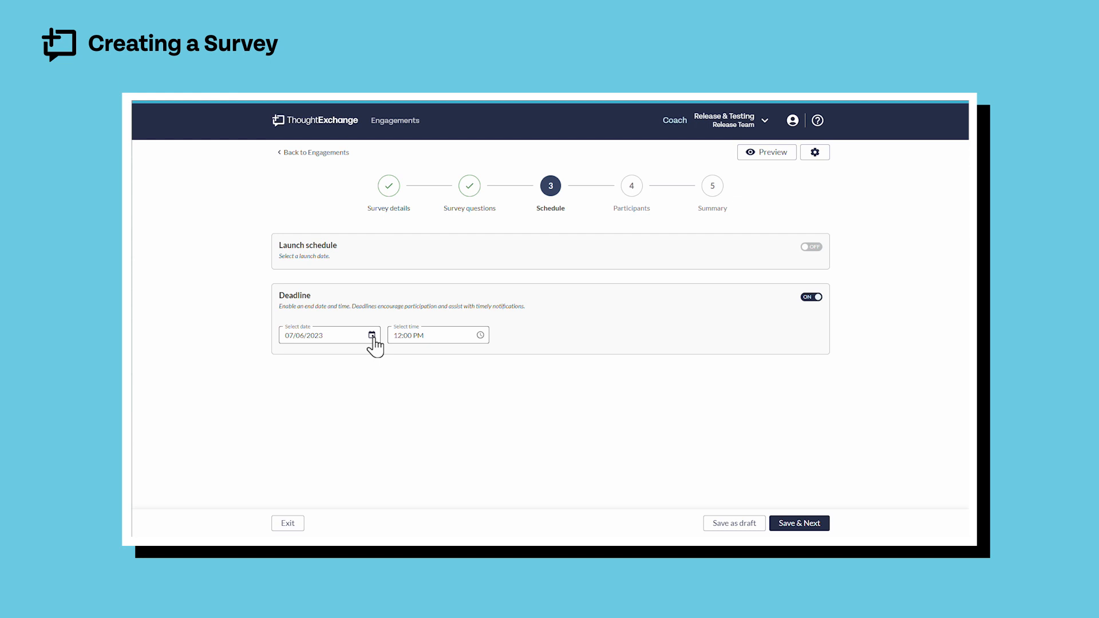
Set the survey deadline date to 07/20/2023, try scheduling a launch date, and save the schedule.
click(372, 335)
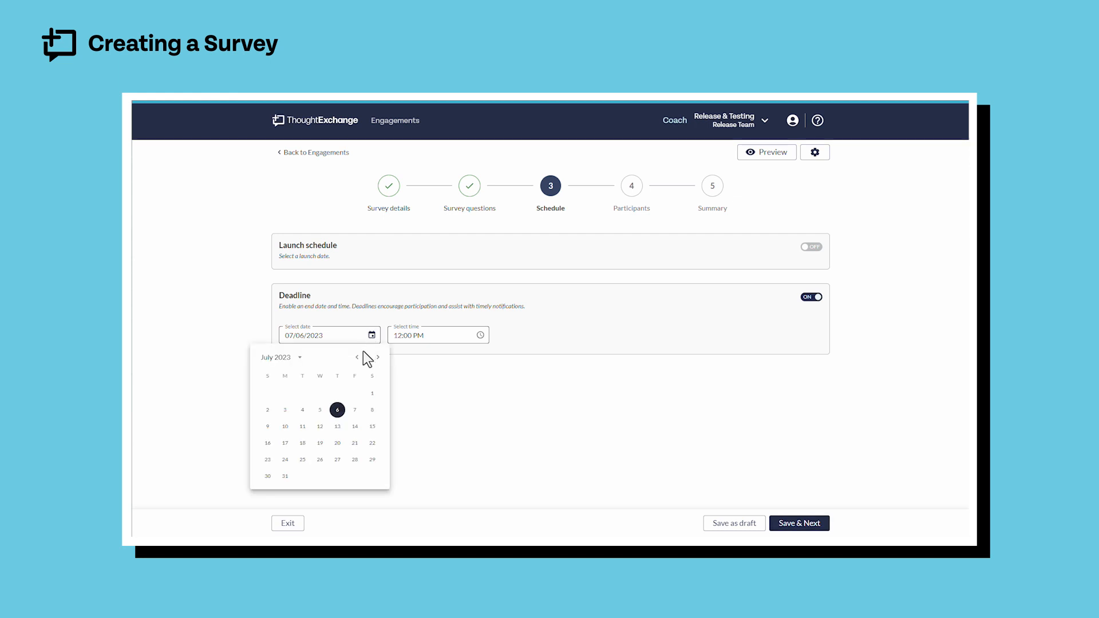
click(337, 444)
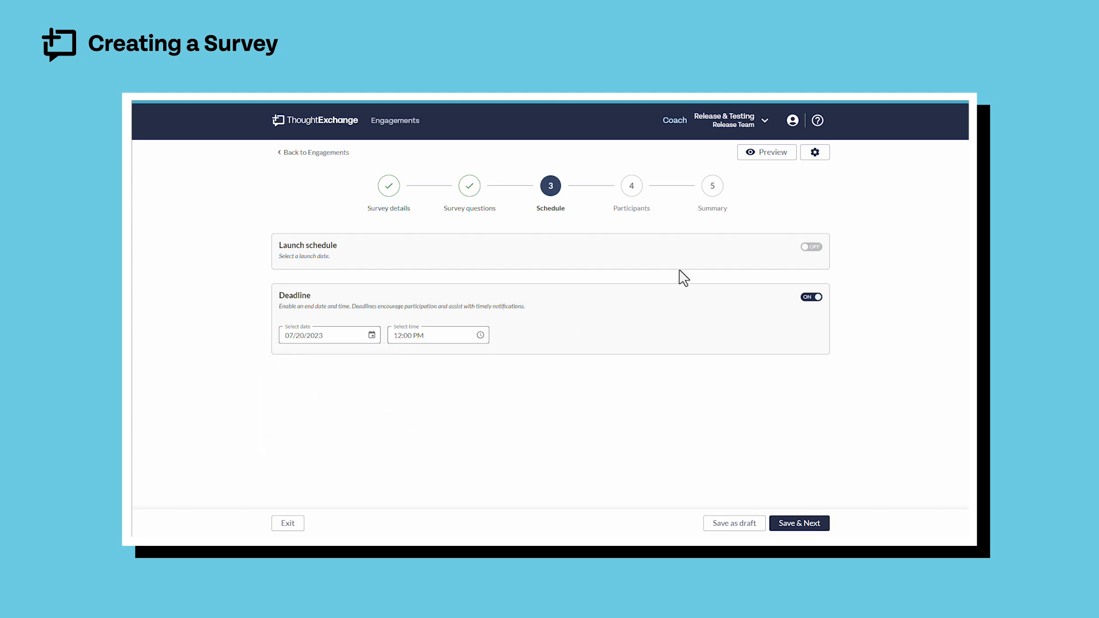
click(811, 247)
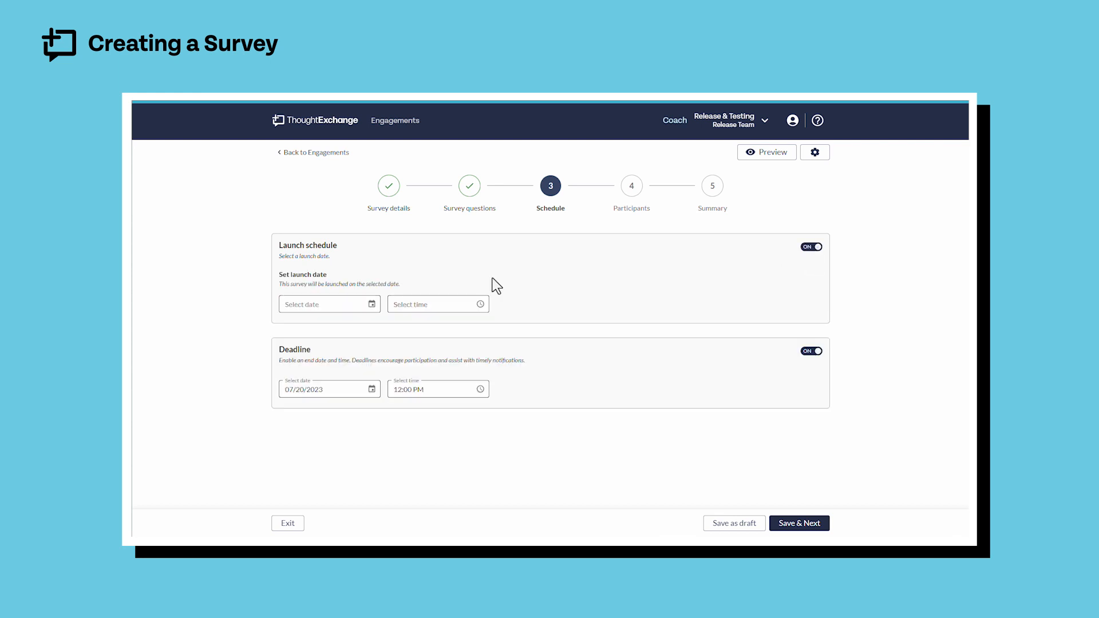
click(370, 306)
click(337, 429)
click(812, 524)
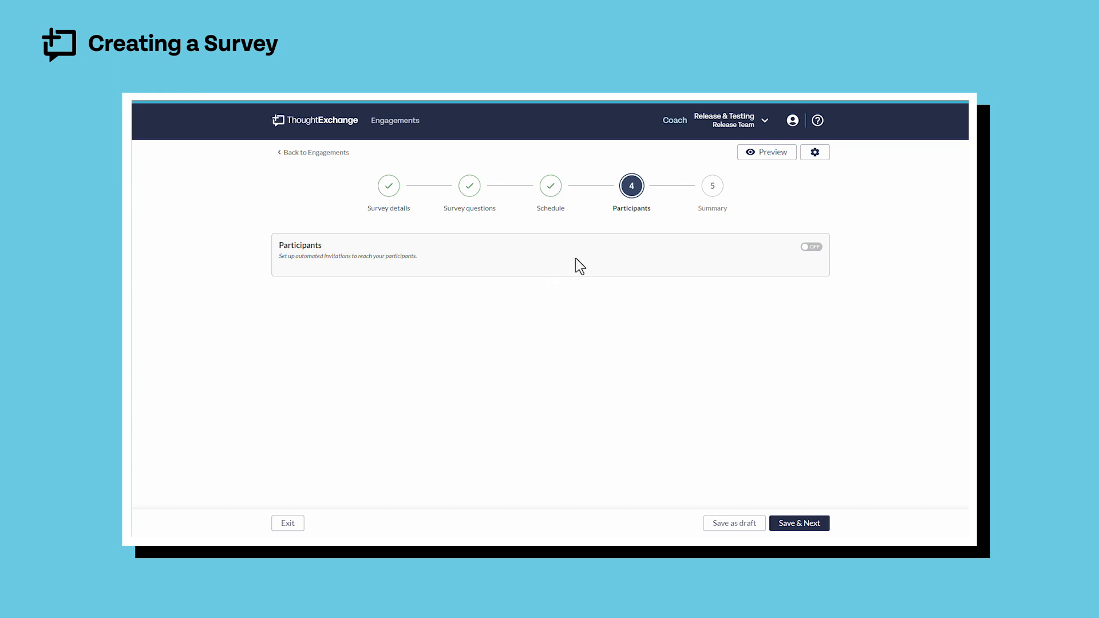
Try automated participant invitations to the Microsoft Teams channel Test, and switch the invitations off again.
click(806, 248)
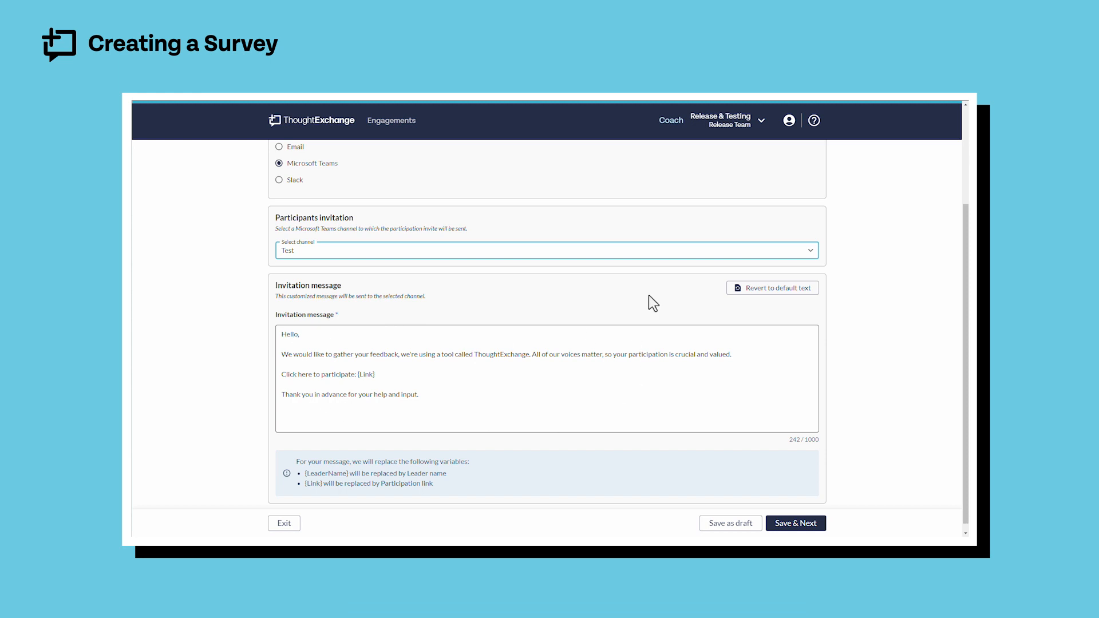
scroll(796, 197, up, 3)
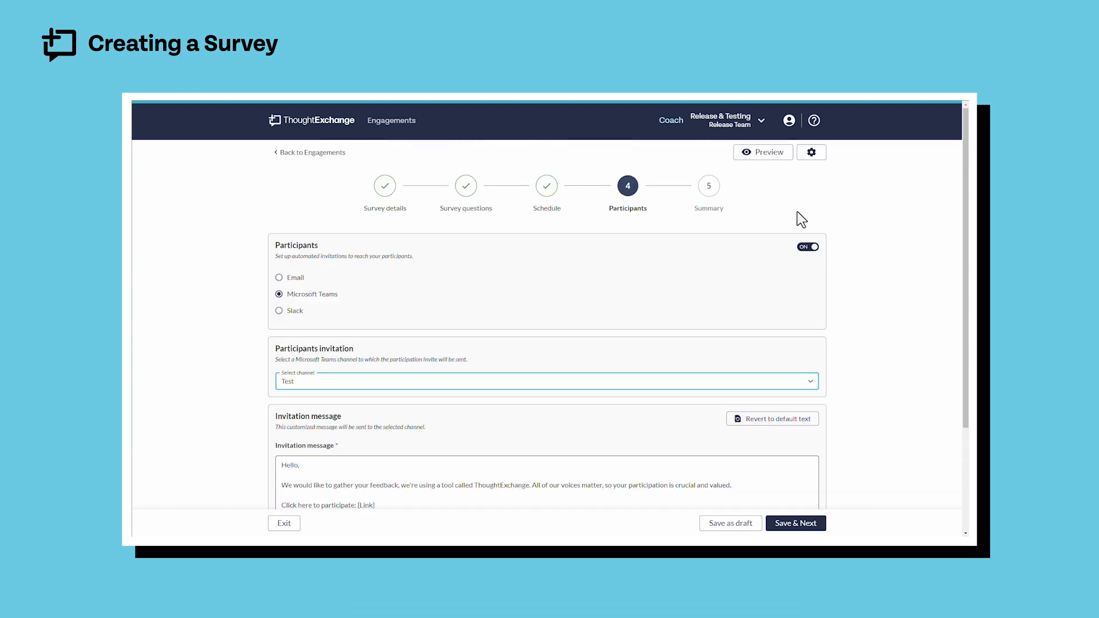
click(806, 247)
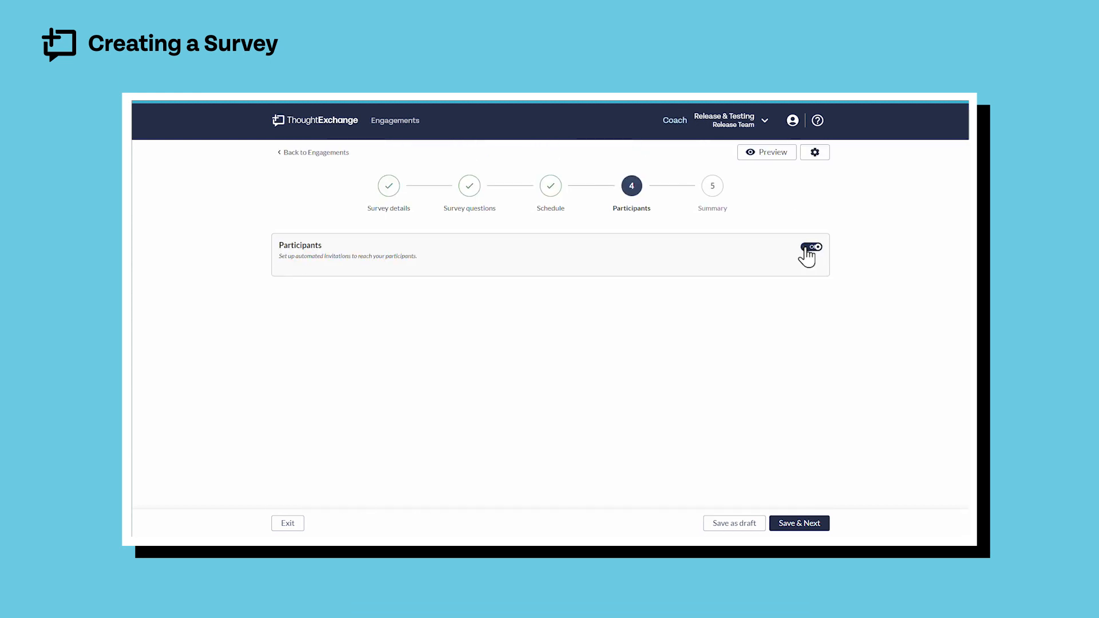
Save the participants stage without automated invitations and review the summary of survey details, questions and launch schedule.
click(799, 526)
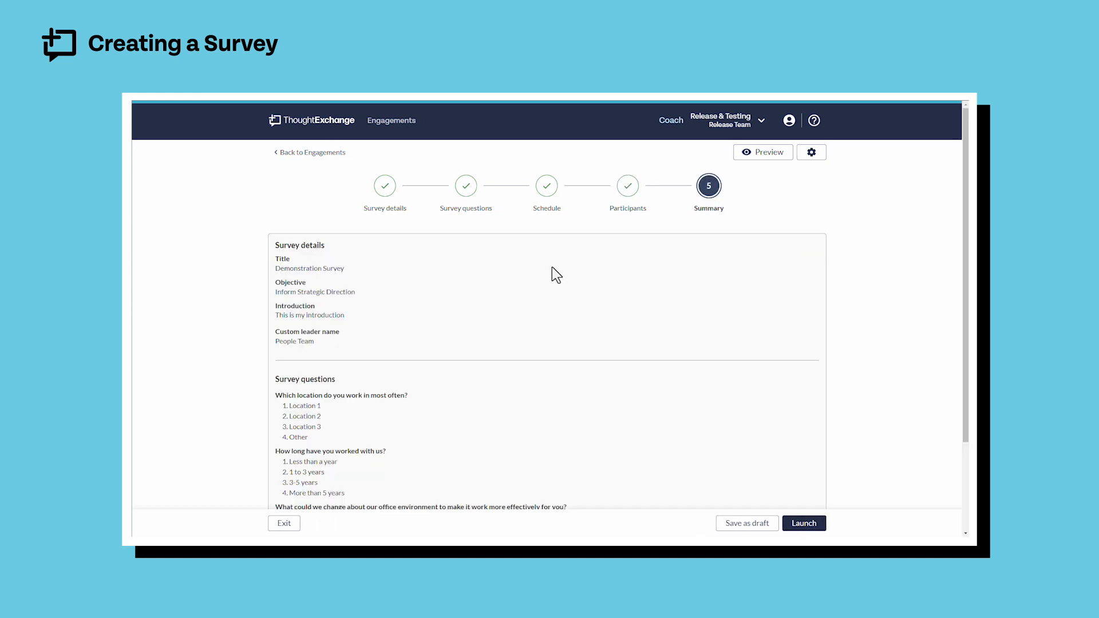
scroll(528, 266, down, 3)
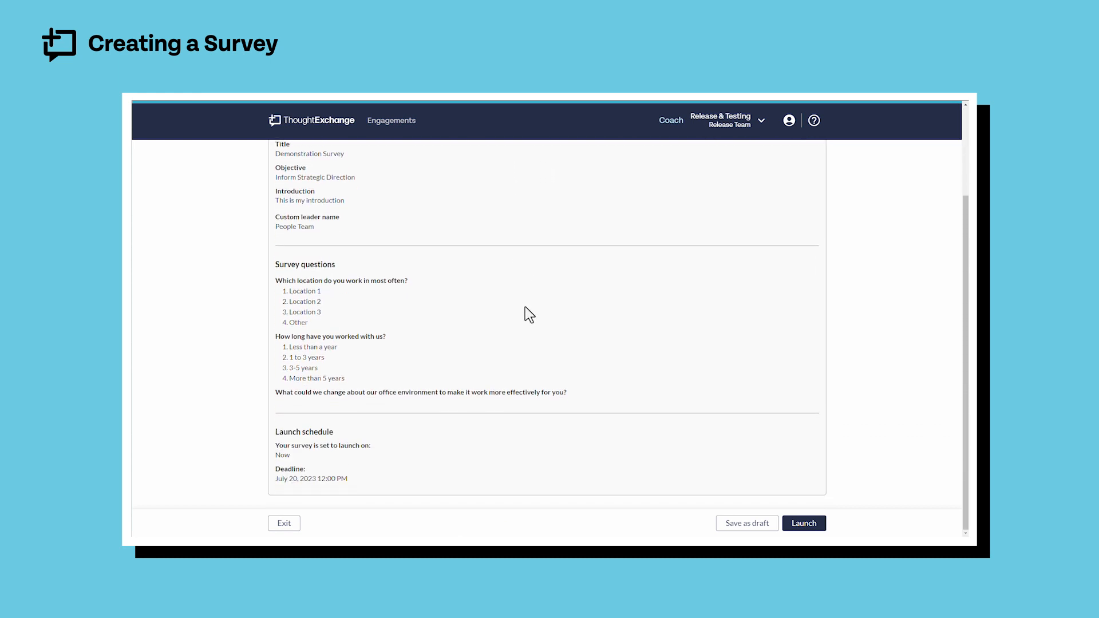
scroll(524, 313, up, 3)
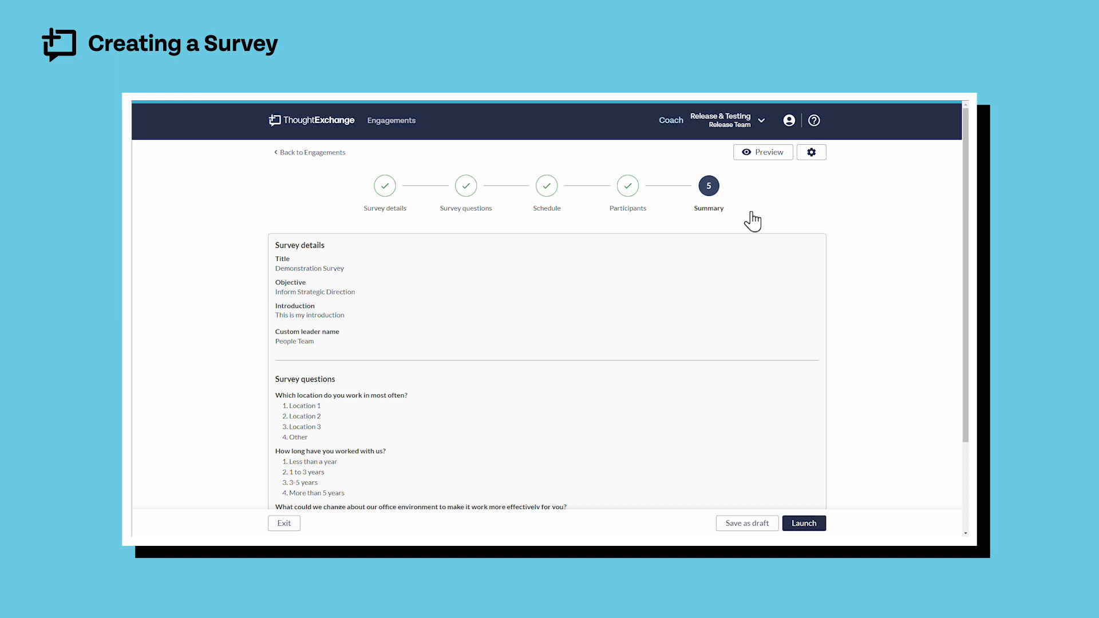
Preview the survey as a participant, accepting the privacy notice and answering the first question with Location 1.
click(764, 154)
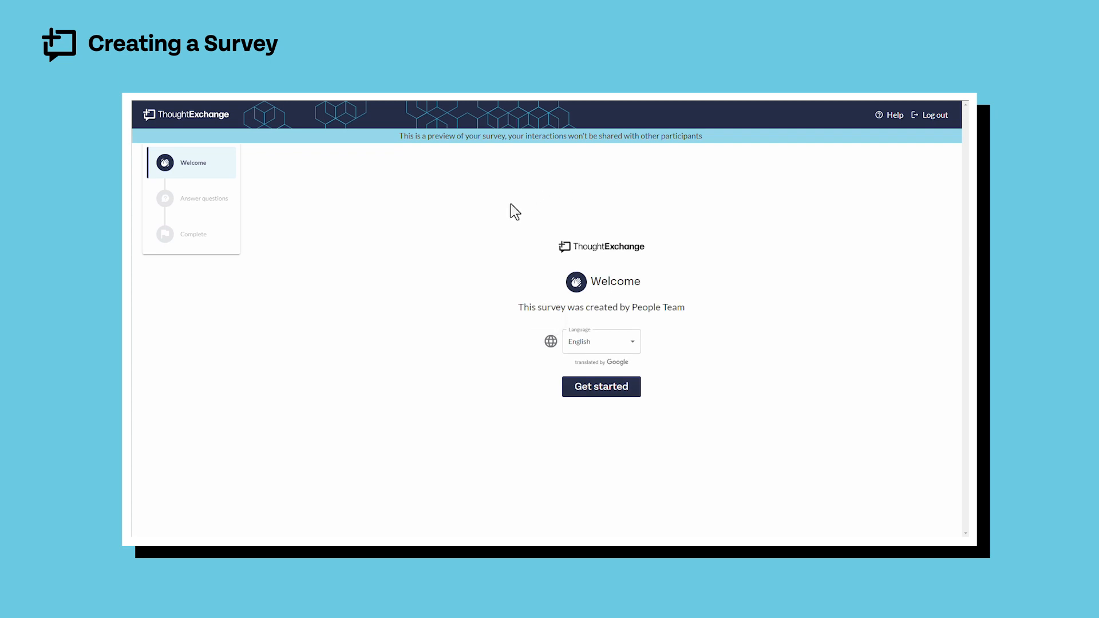
click(610, 389)
click(614, 404)
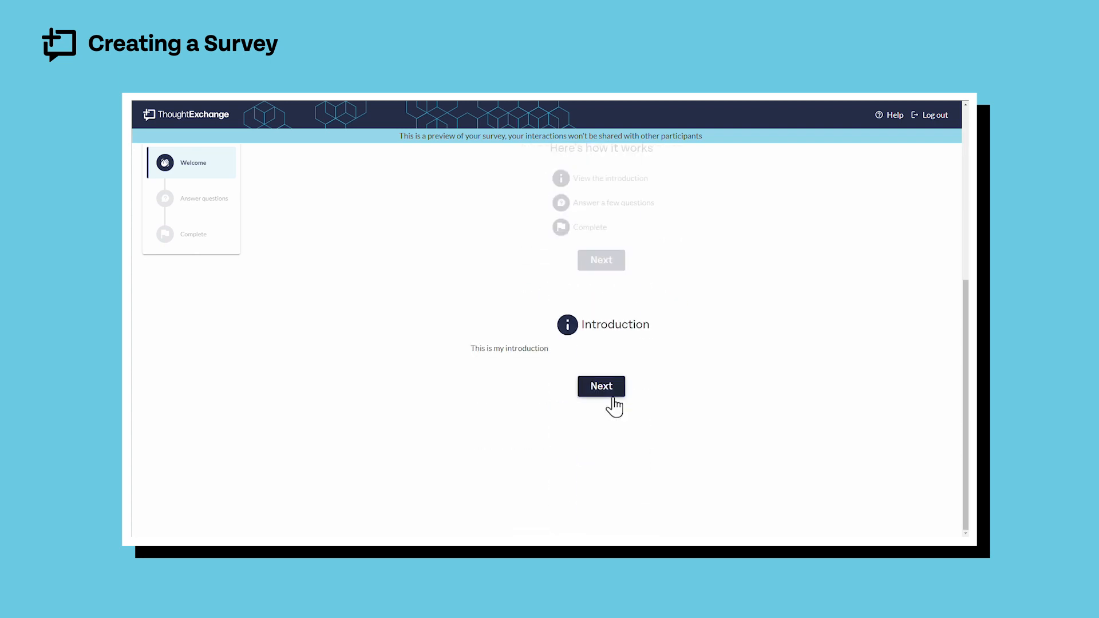
click(609, 396)
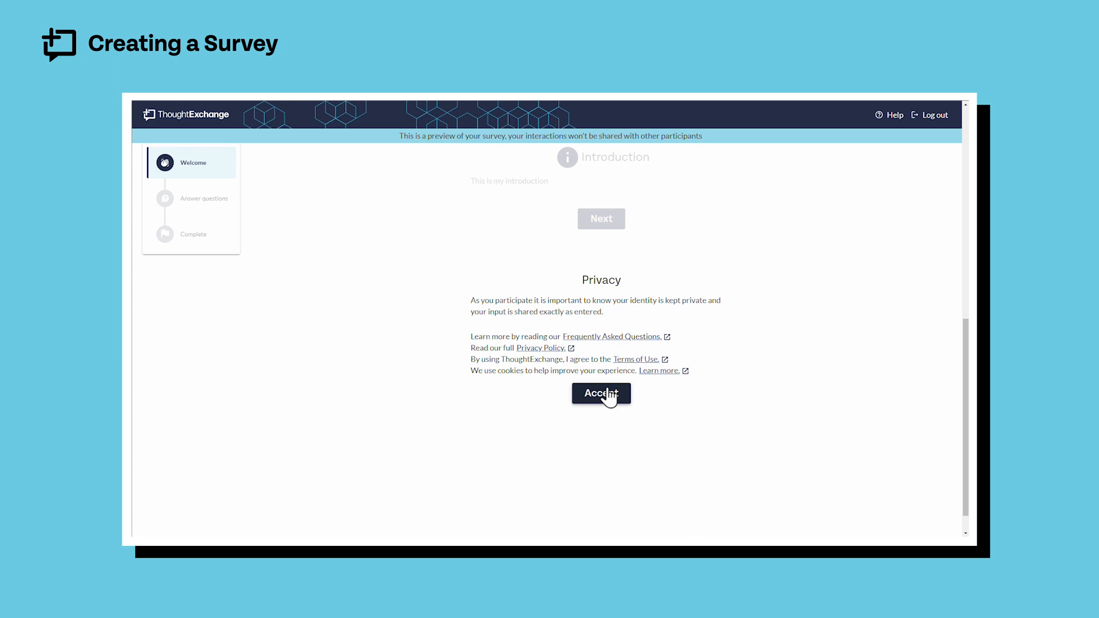
click(606, 396)
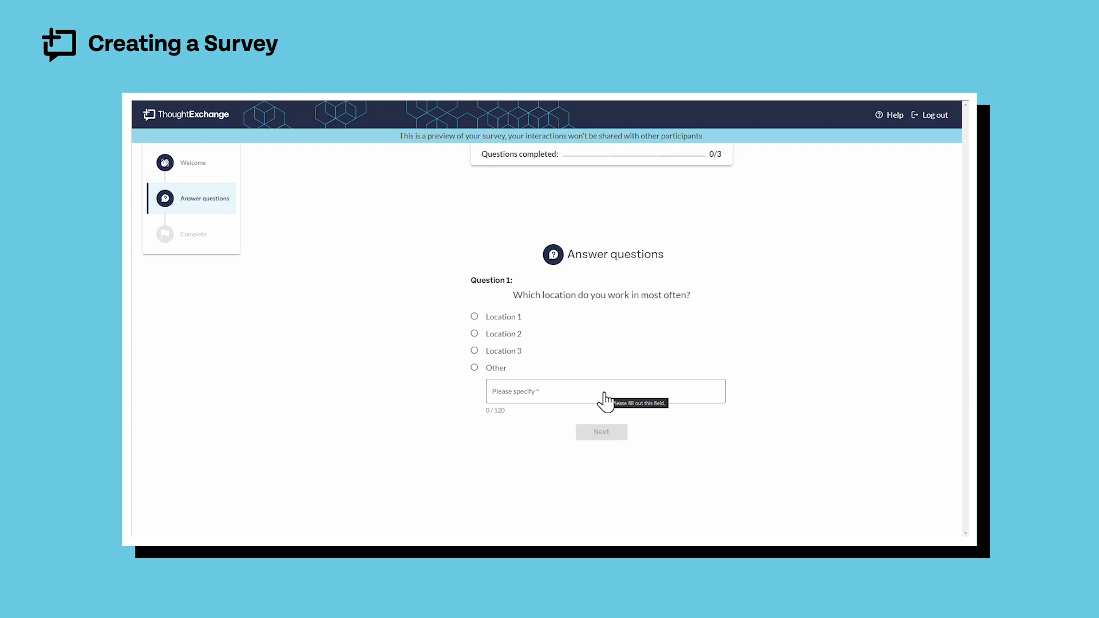
click(509, 320)
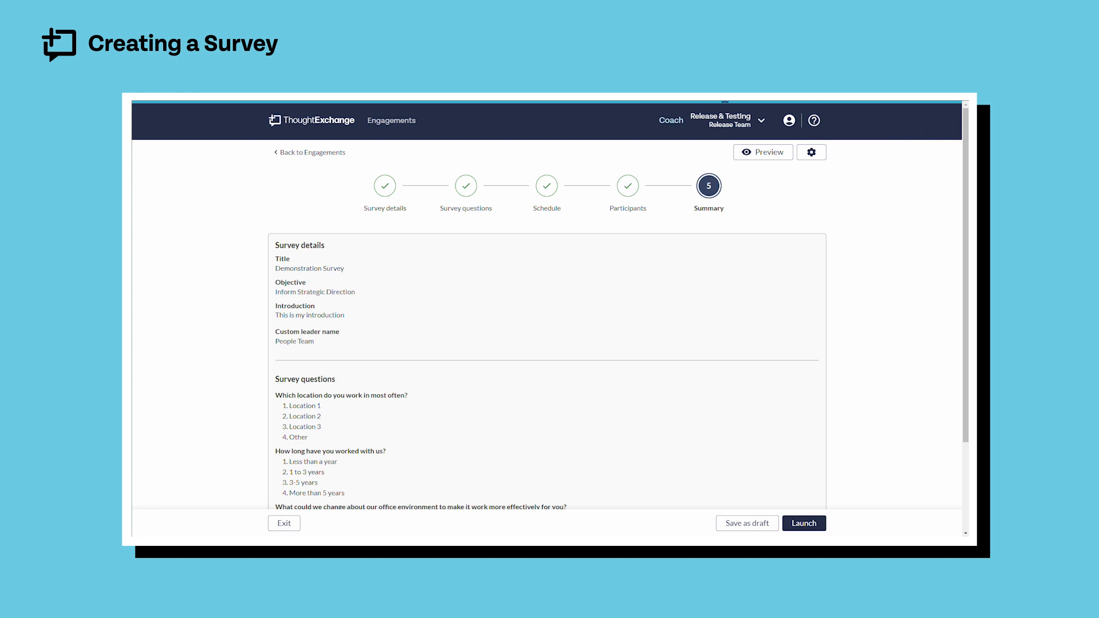
In the survey settings, switch on the sign-up or login requirement, add Français as a supported language, and apply the changes.
click(813, 154)
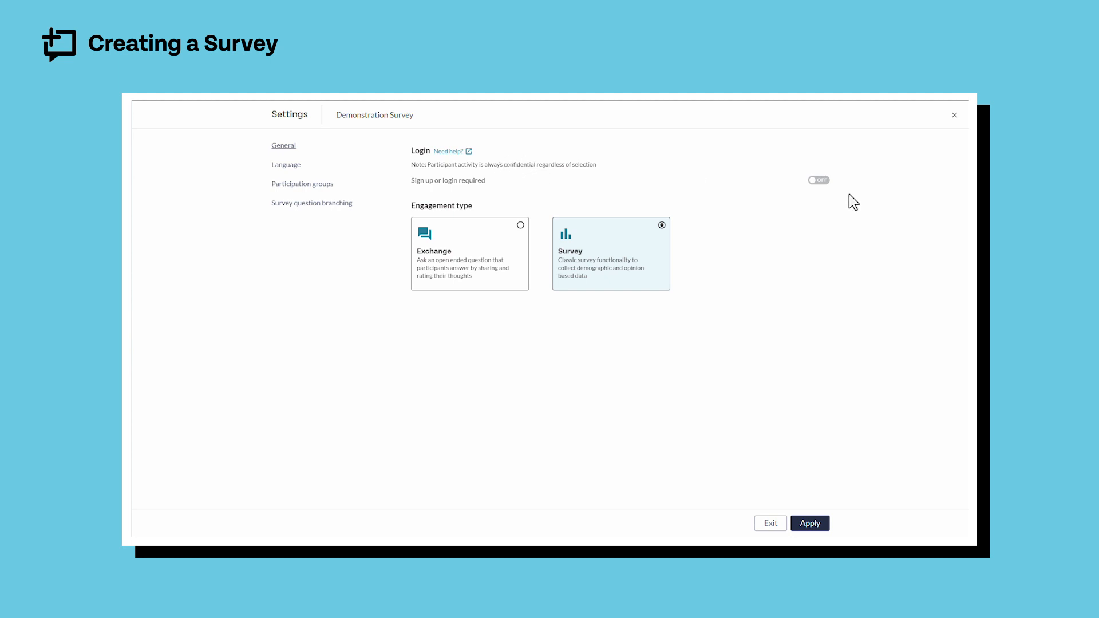
click(820, 181)
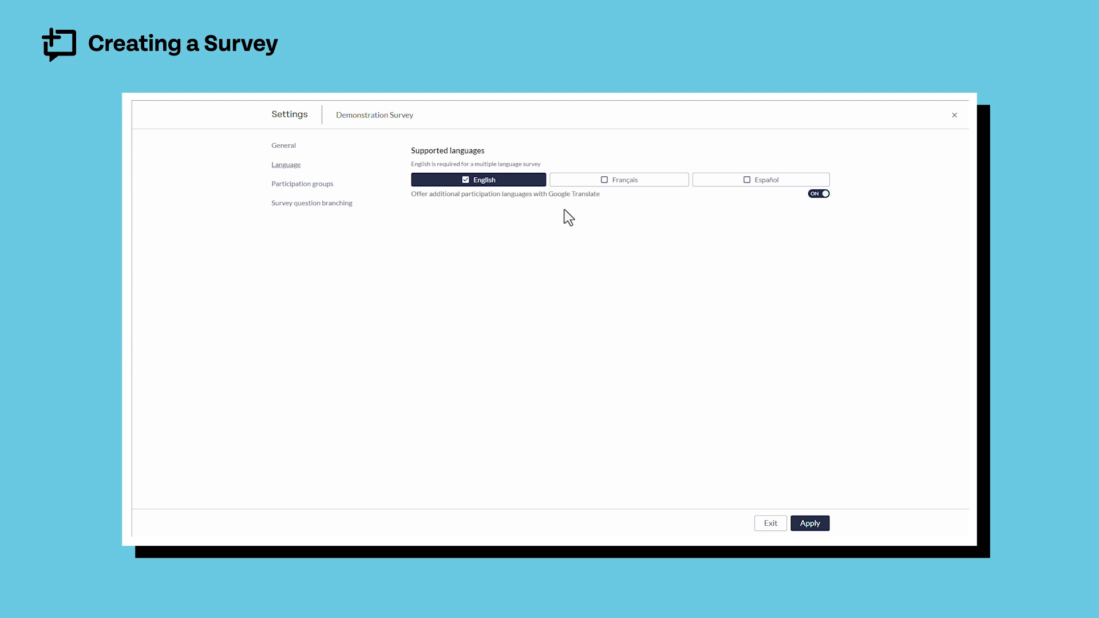
click(599, 182)
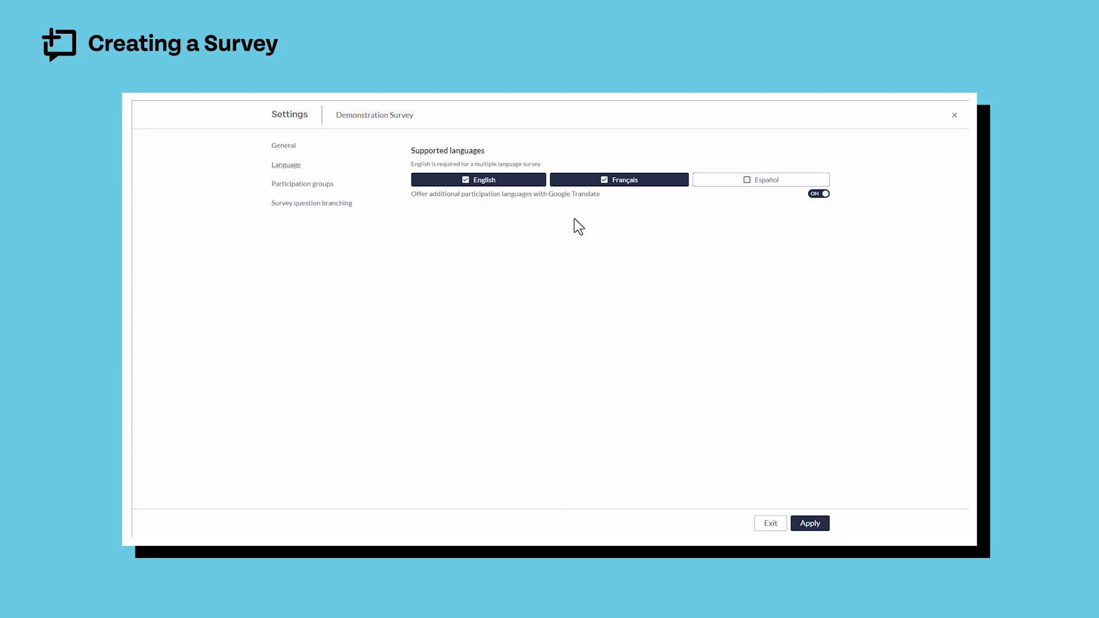
click(811, 524)
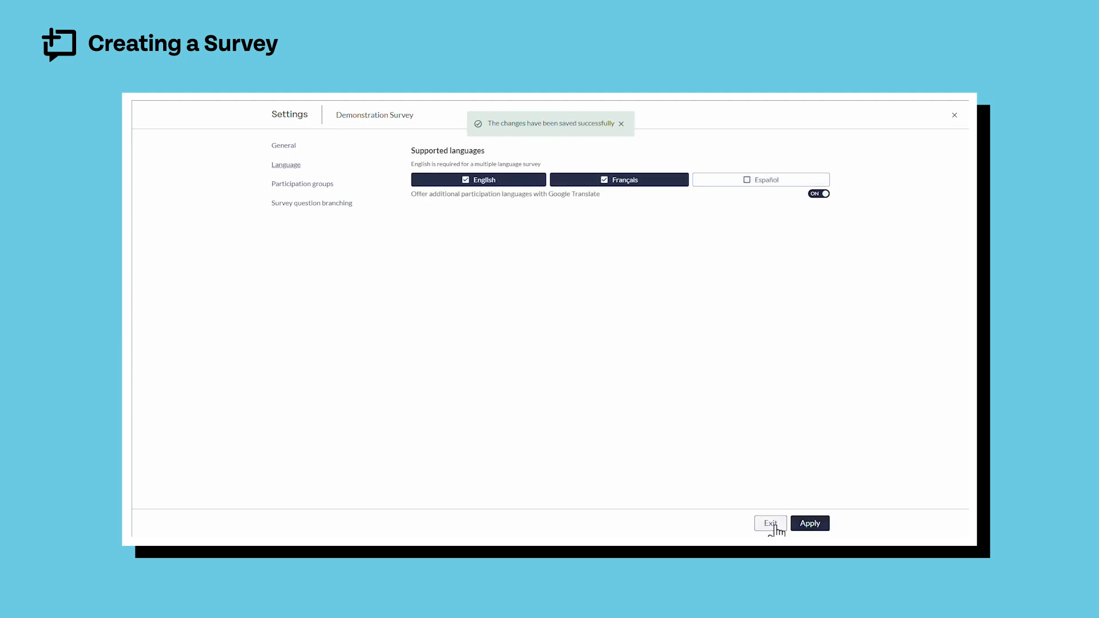
Leave the survey settings and review the Translations stage for the English and Français title, introduction, leader name and questions.
click(770, 523)
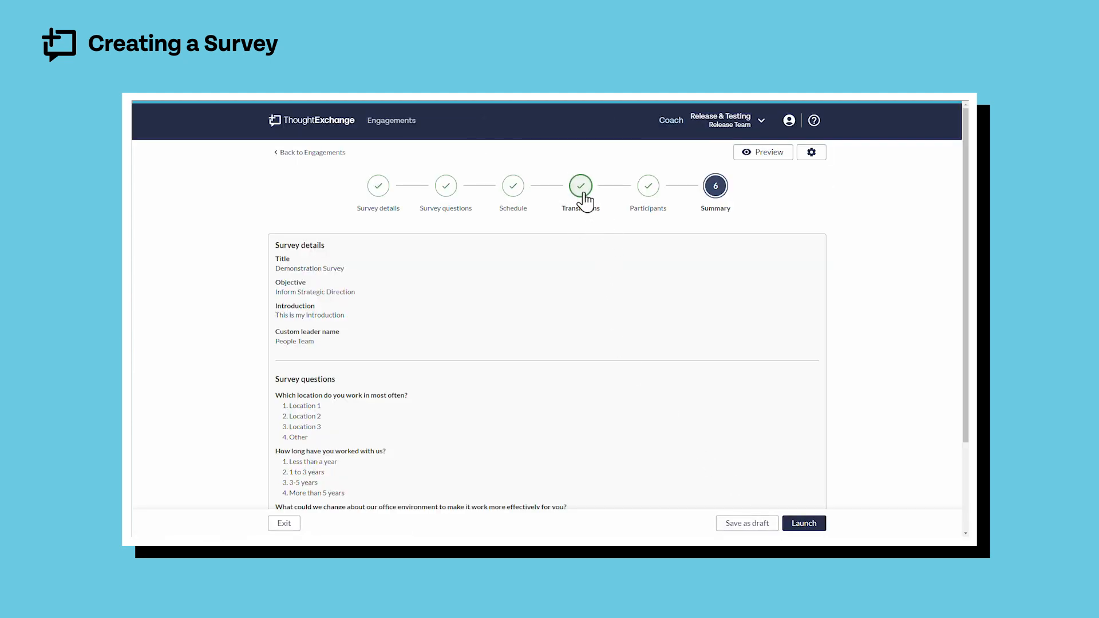
click(582, 194)
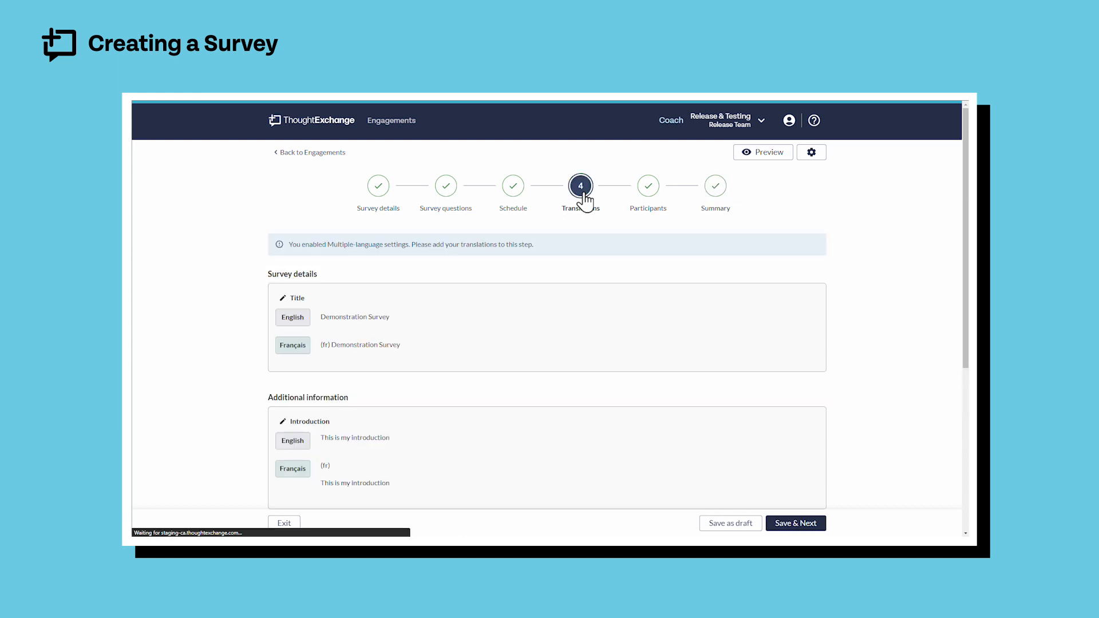
scroll(505, 283, down, 1)
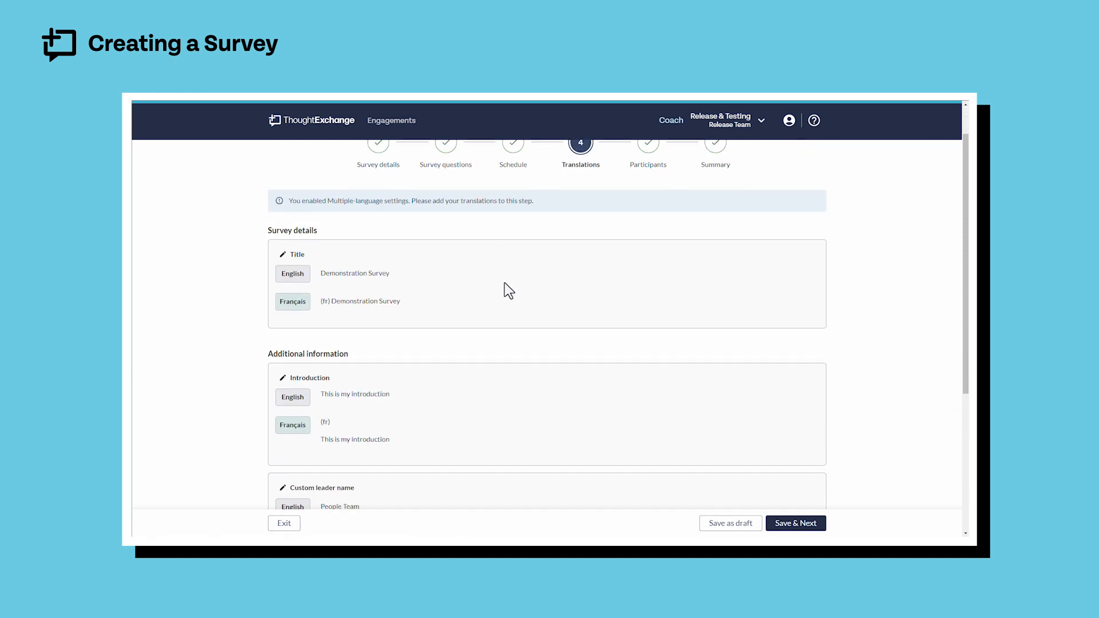
scroll(405, 300, down, 5)
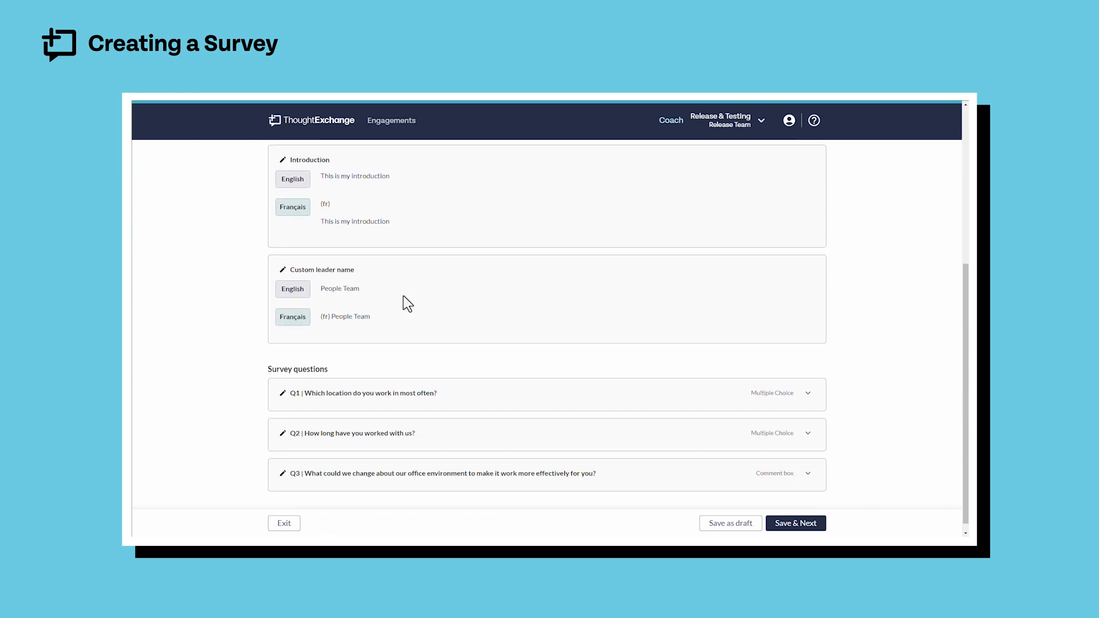
scroll(406, 302, up, 6)
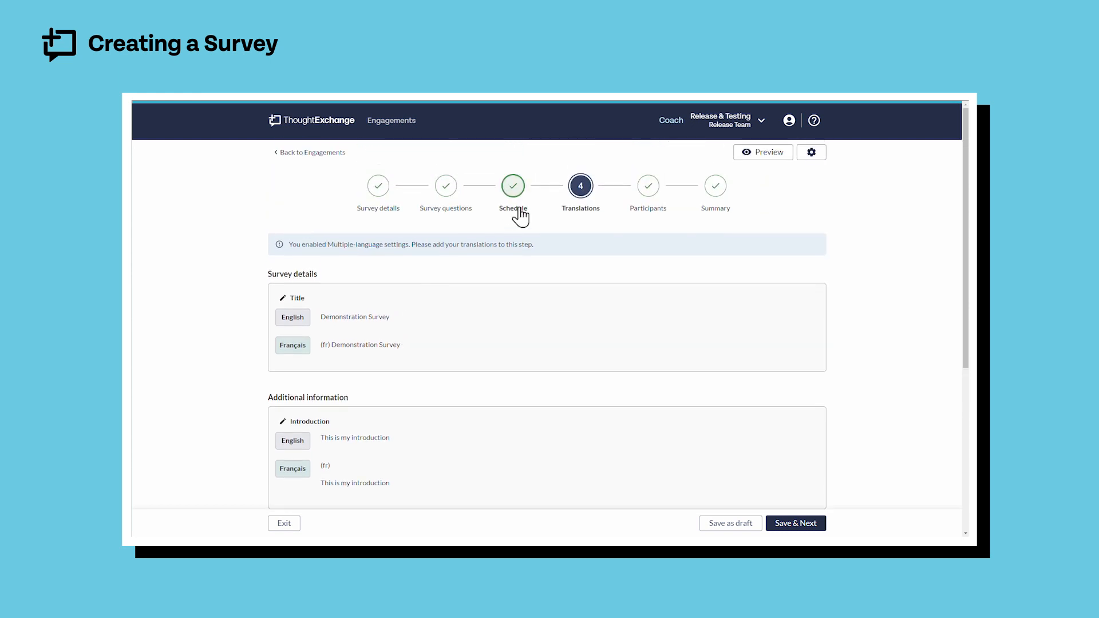
In the survey settings, switch the additional Google Translate participation languages off and back on.
click(811, 152)
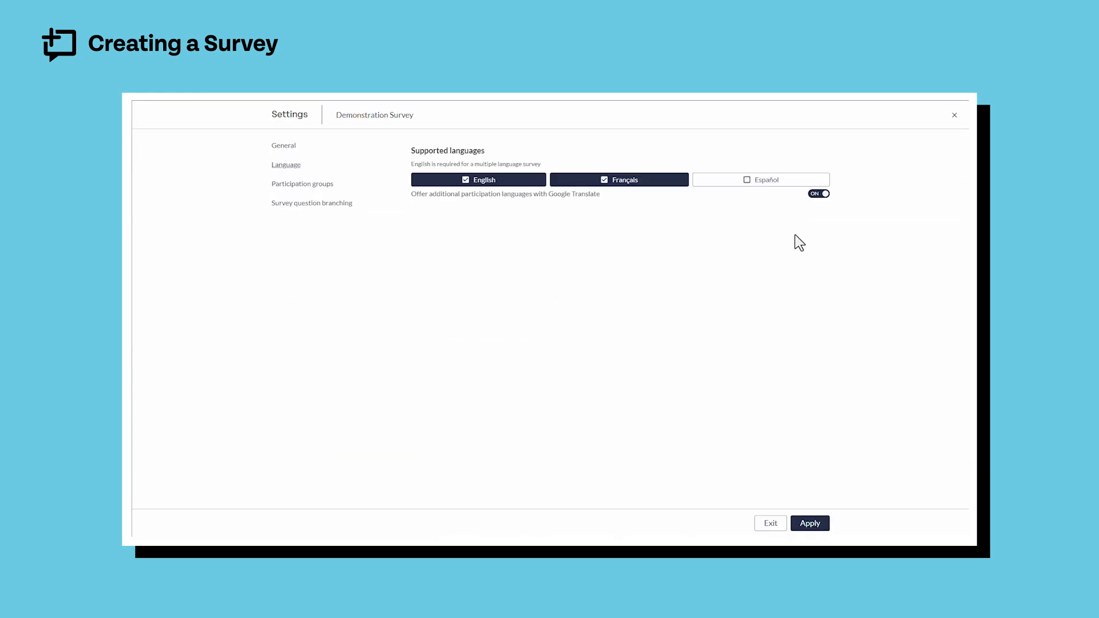
click(819, 195)
click(816, 196)
Switch on participation groups and start creating a group, checking the example text for its two answer options.
click(320, 184)
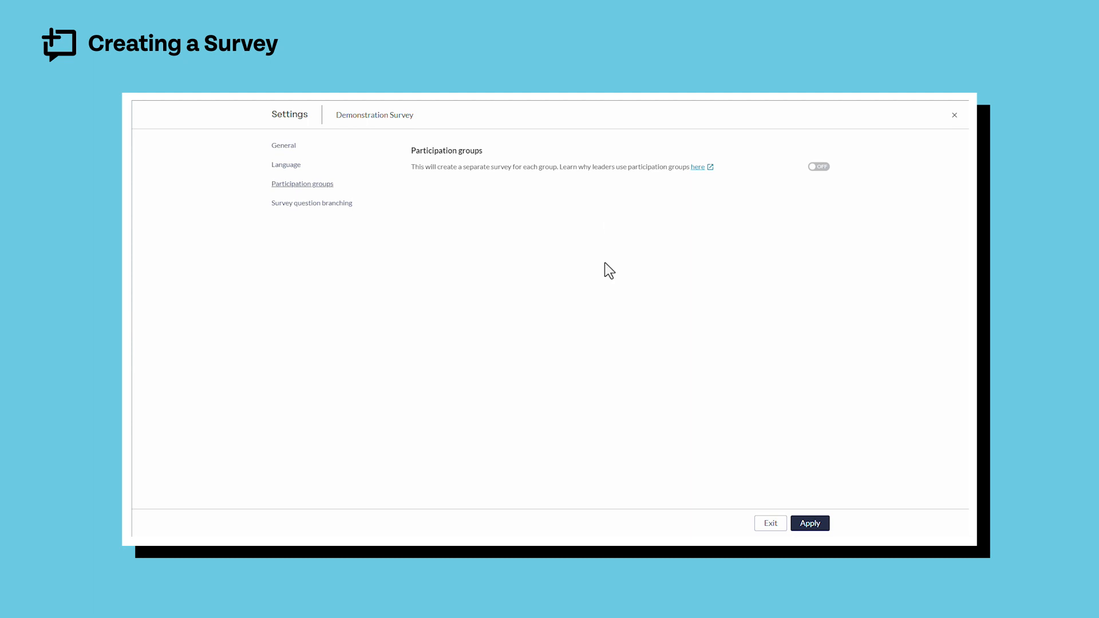
click(817, 168)
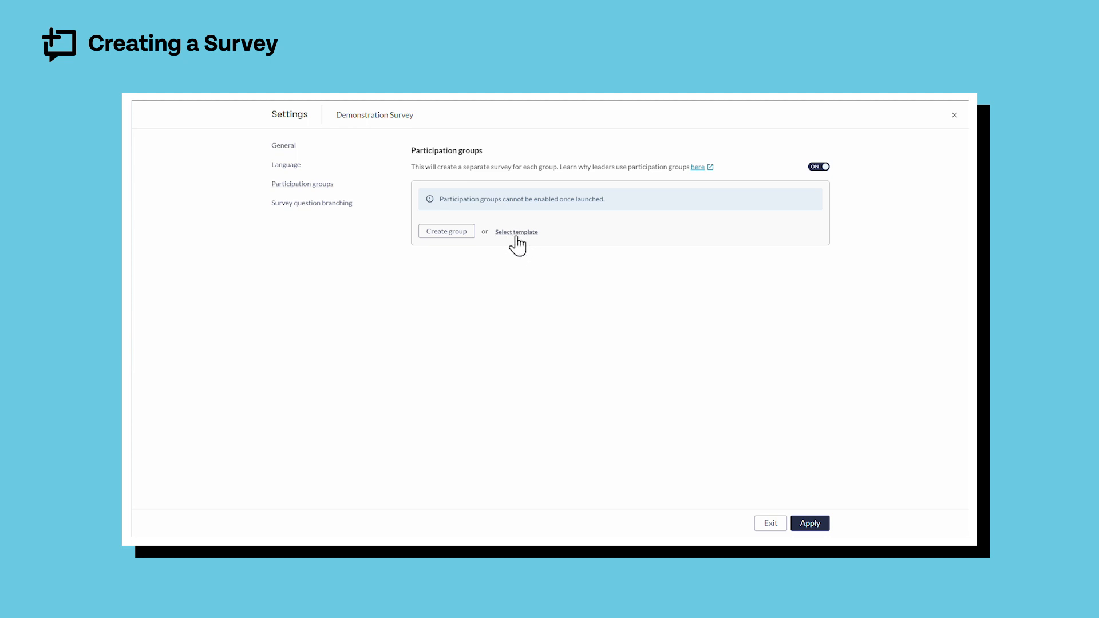
click(458, 235)
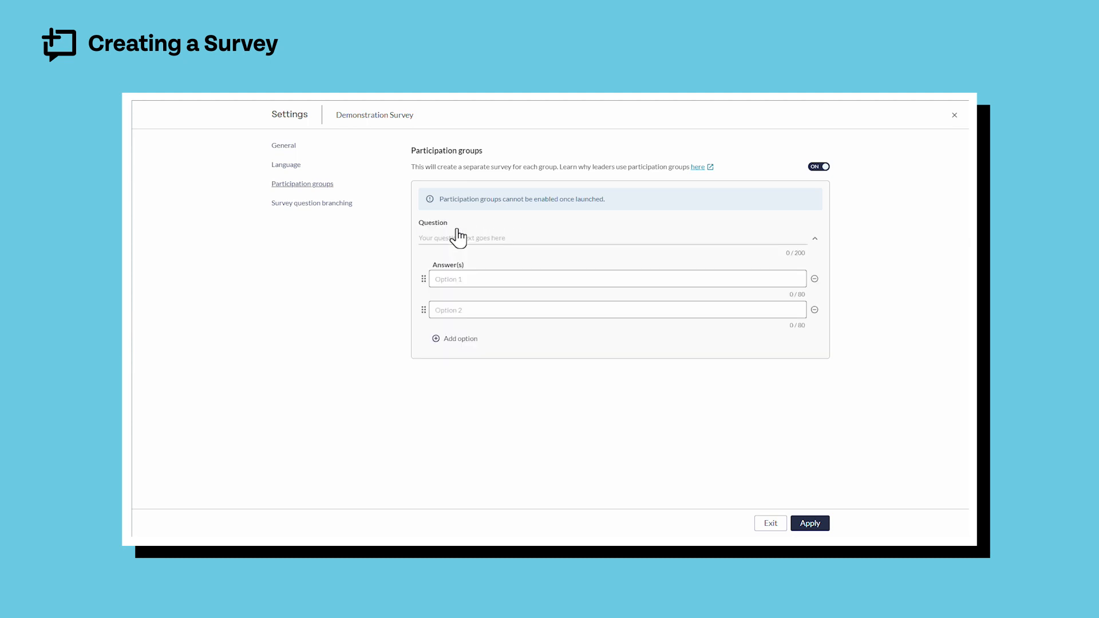
click(582, 279)
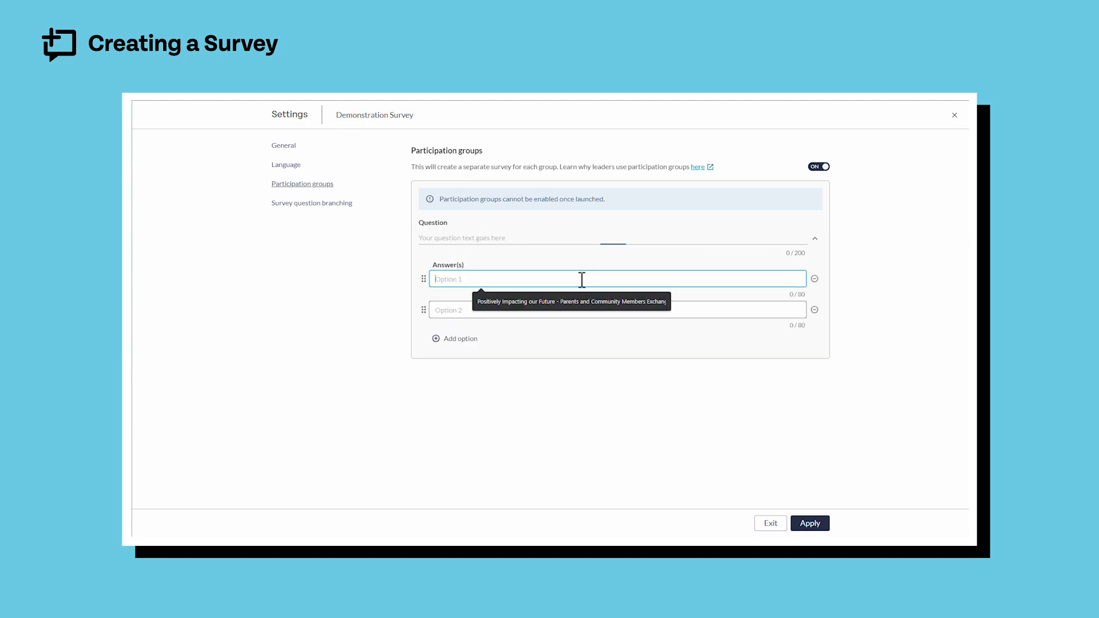
click(683, 310)
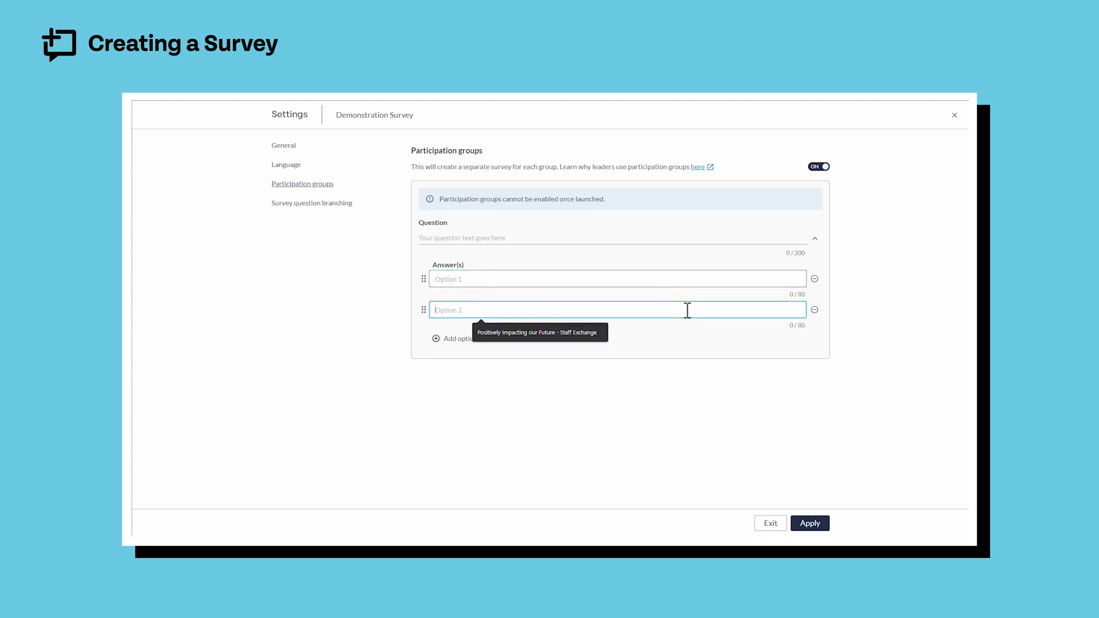
In survey question branching, try hiding the first question, show it again, and view the element types available after it.
click(319, 203)
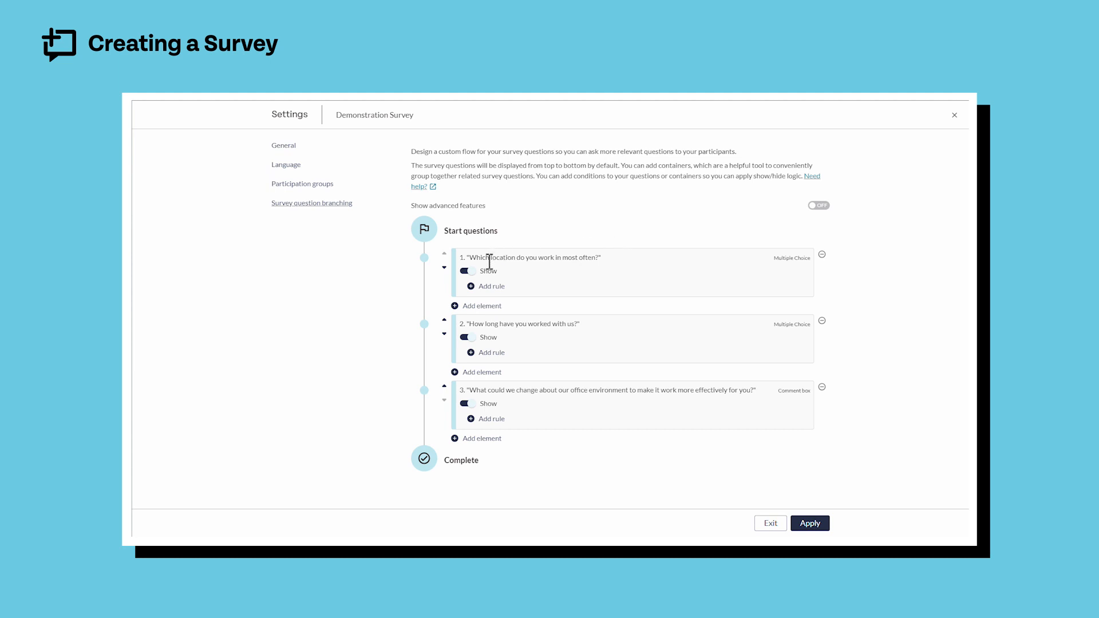
click(467, 274)
click(467, 273)
click(498, 306)
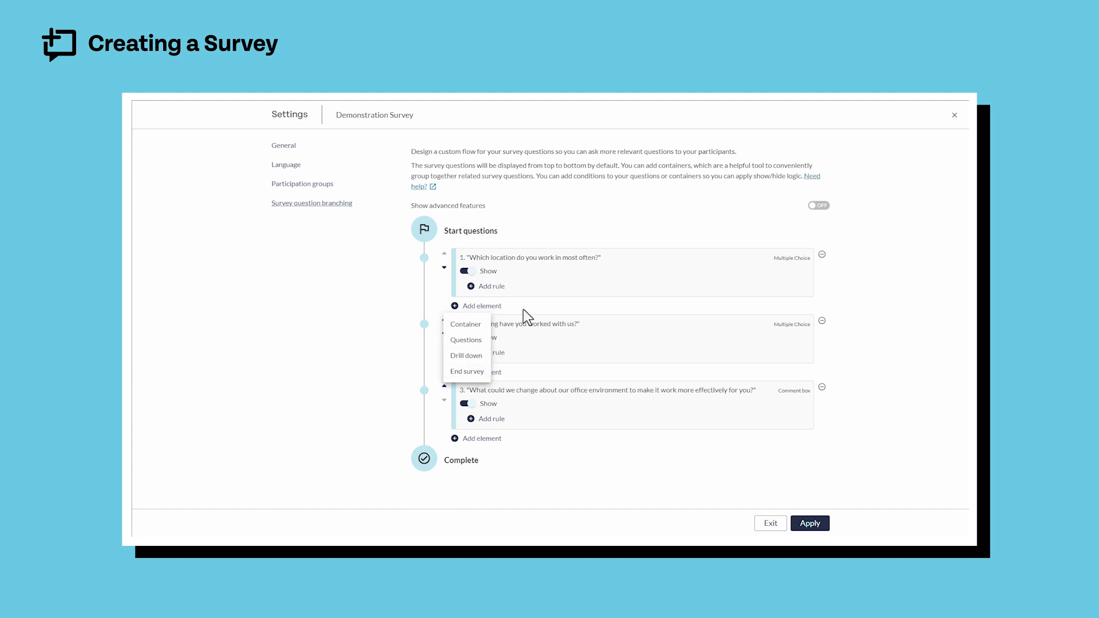
click(541, 315)
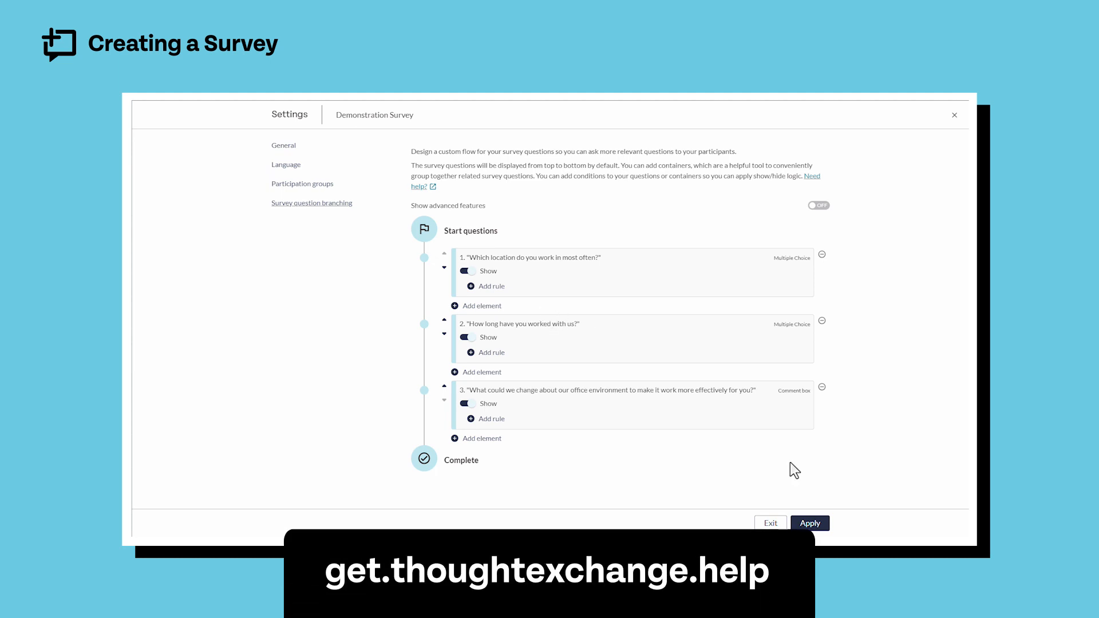
Apply the survey settings, close them, and return to the Summary stage.
click(810, 524)
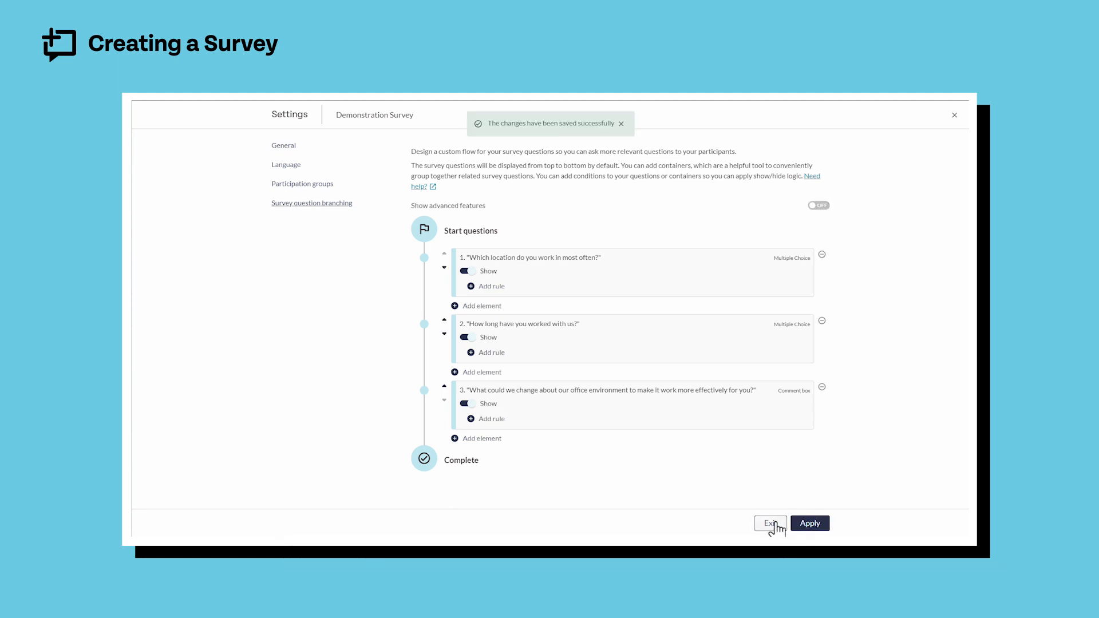
click(954, 116)
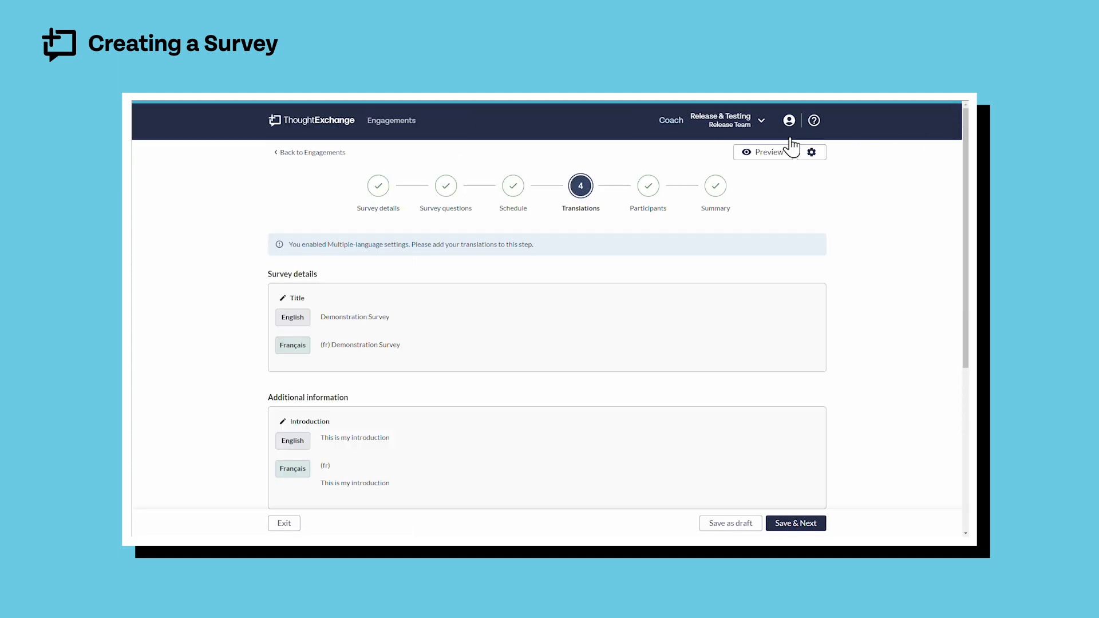
click(716, 186)
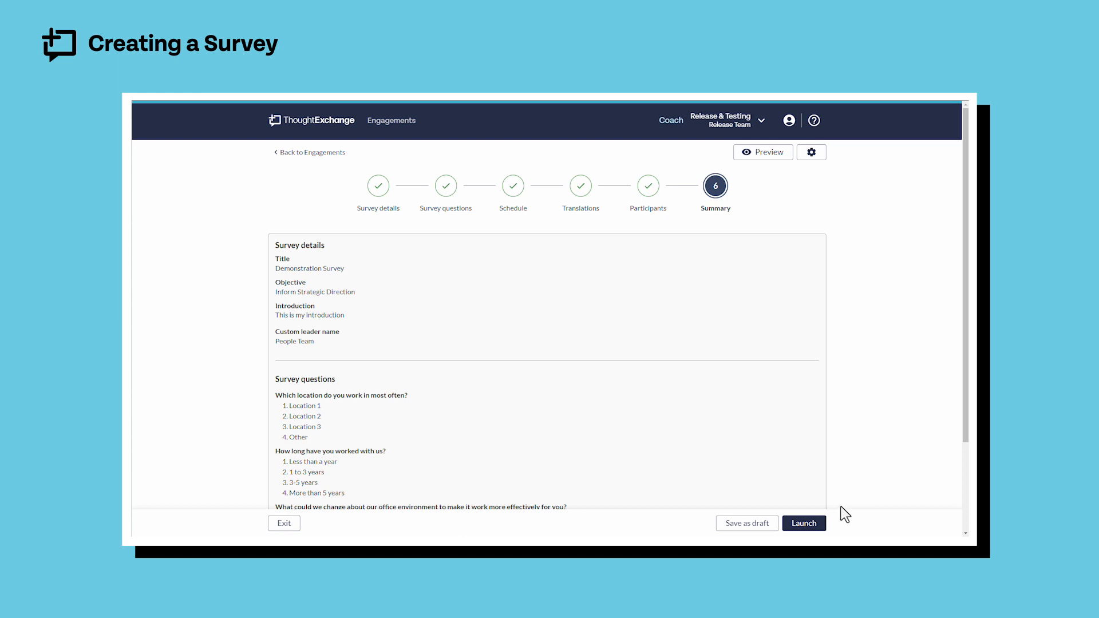
Launch the Demonstration Survey, proceed to participant invitations, and finish with the Link invitation method selected.
click(812, 523)
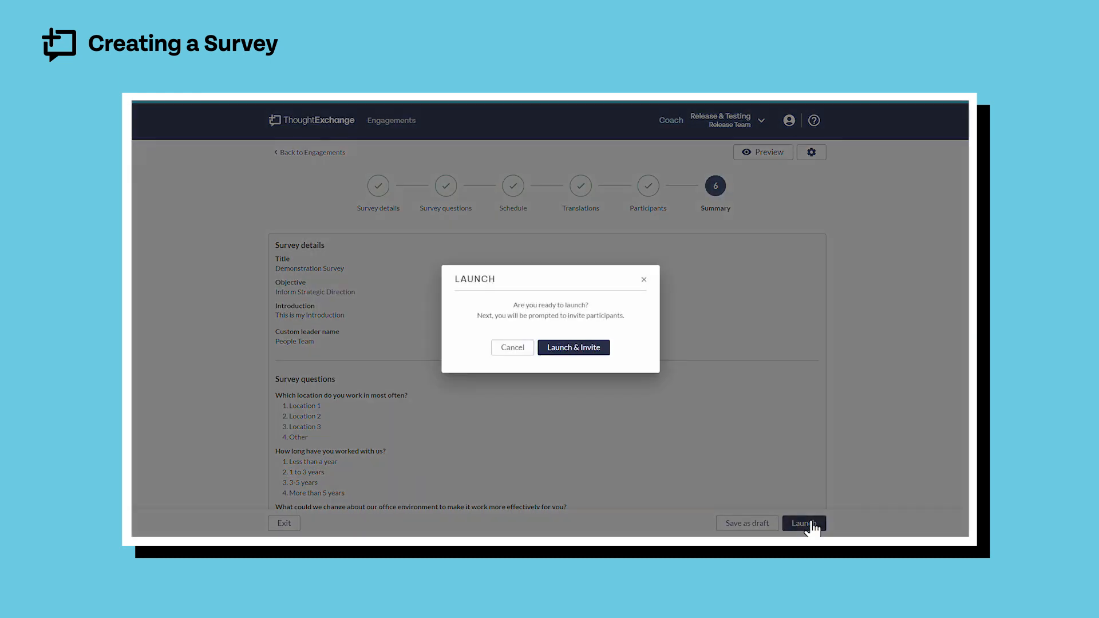
click(590, 348)
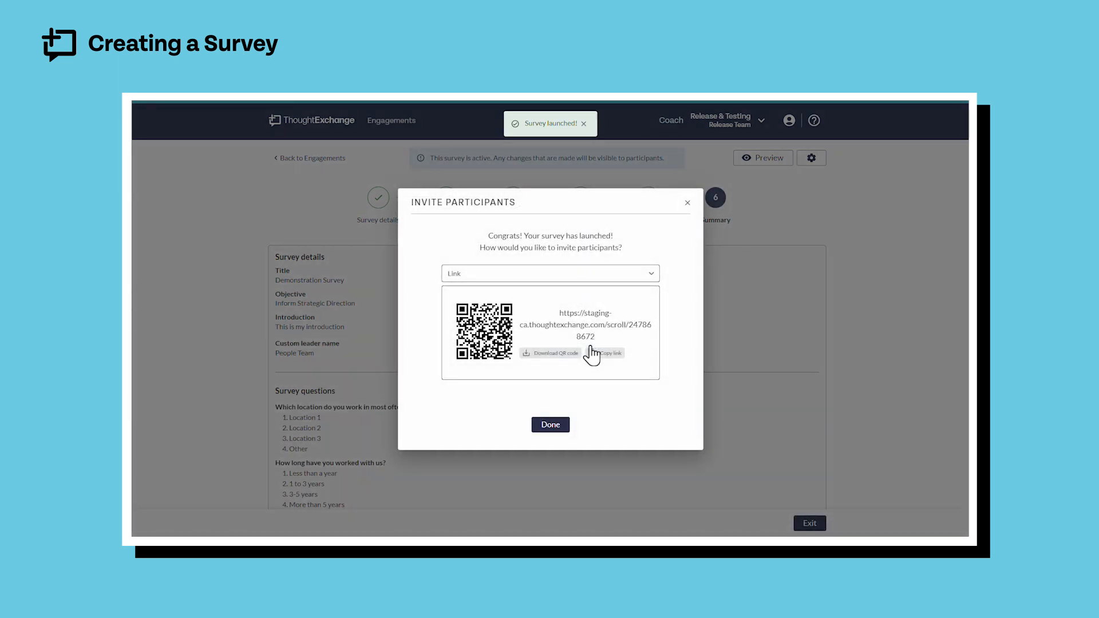
click(555, 427)
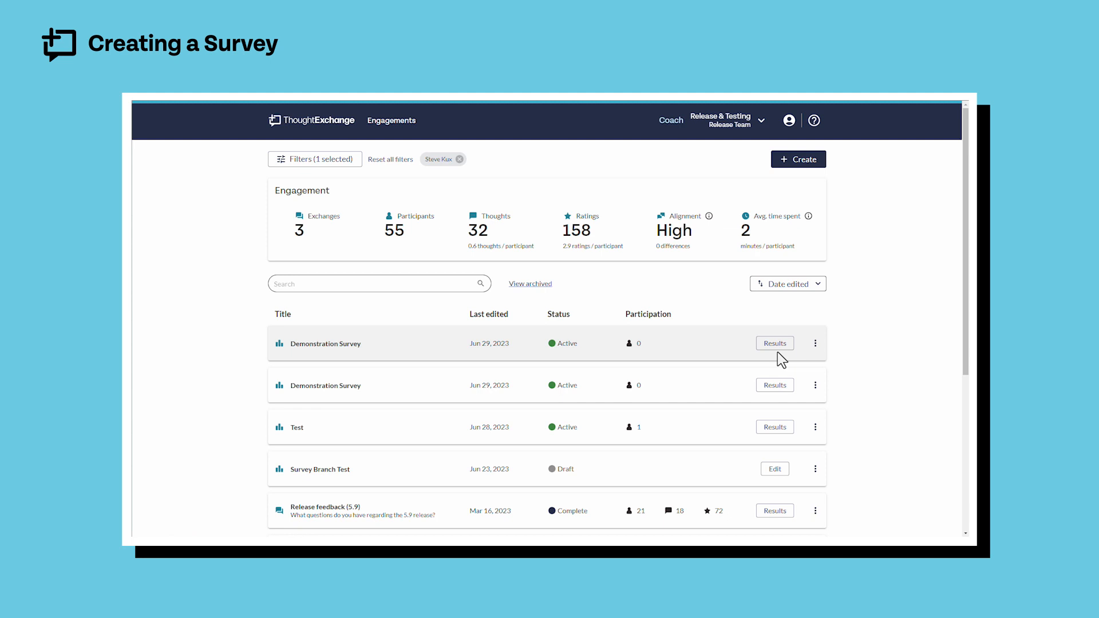
View the available actions for the first Demonstration Survey in the engagements list, and close them without choosing one.
click(815, 344)
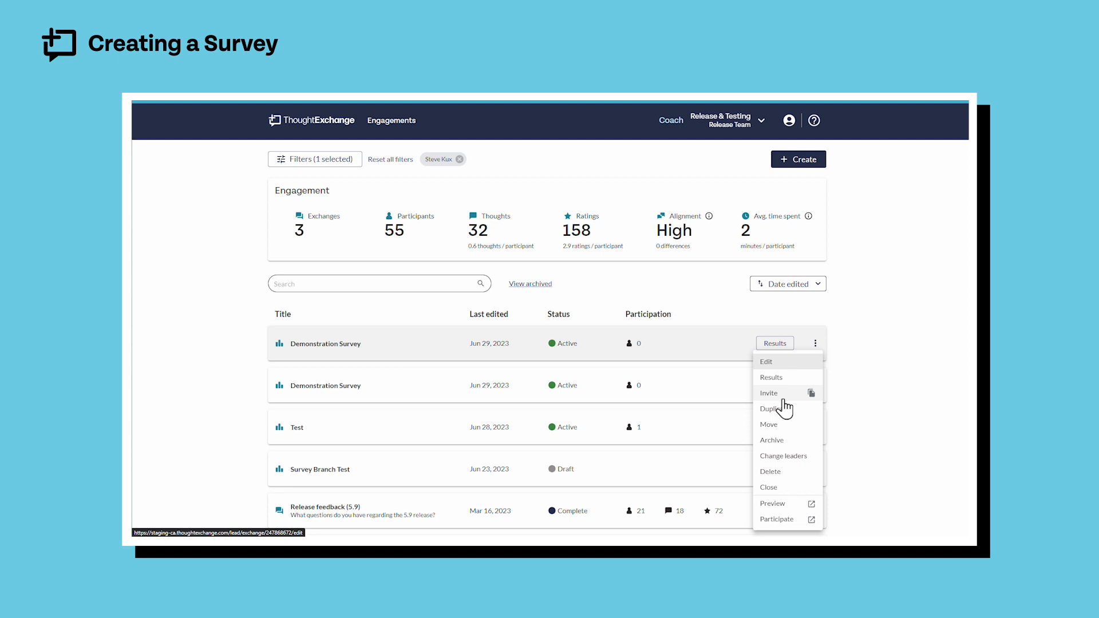
click(850, 359)
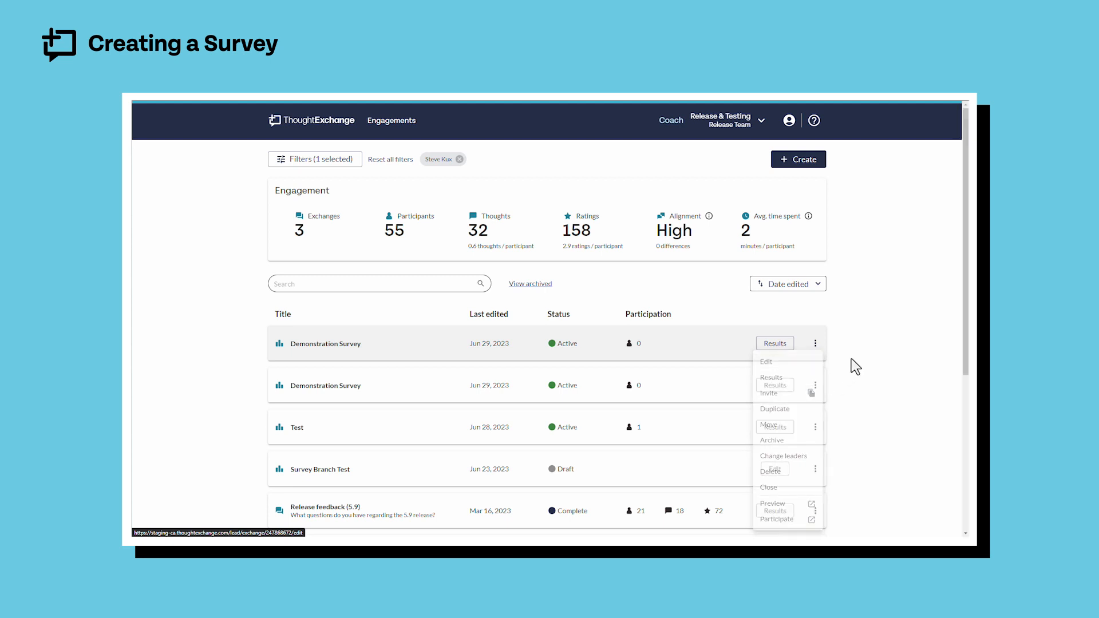